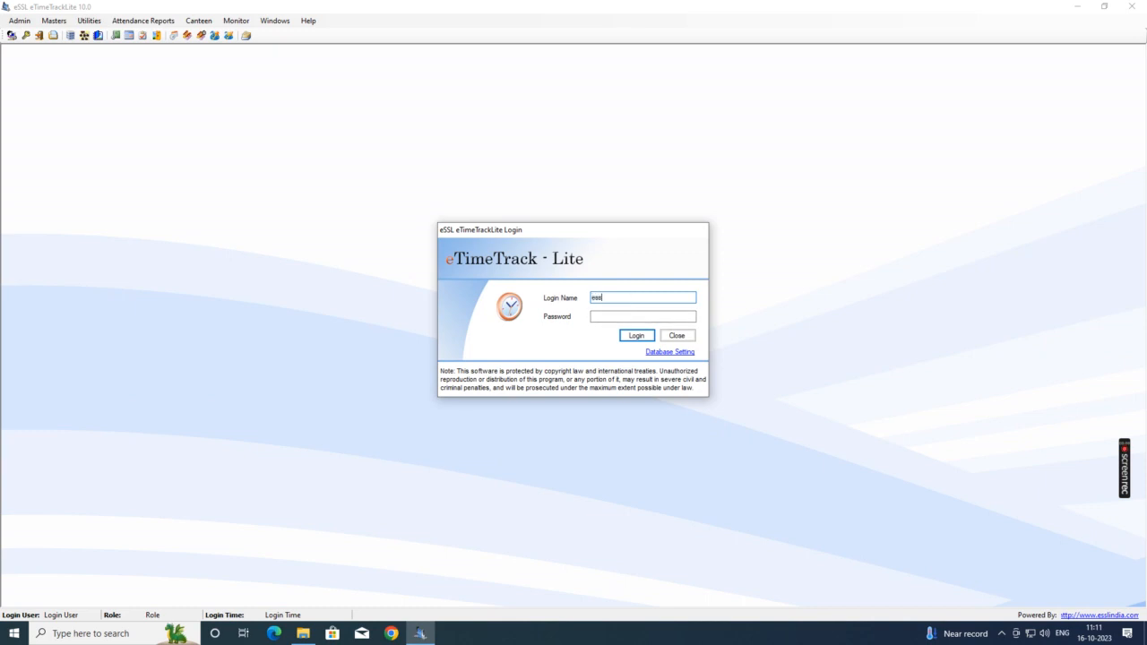
Step: Try logging in twice, hit the Microsoft.ACE.OLEDB.12.0 provider error, then quit eTimeTrackLite
click(613, 317)
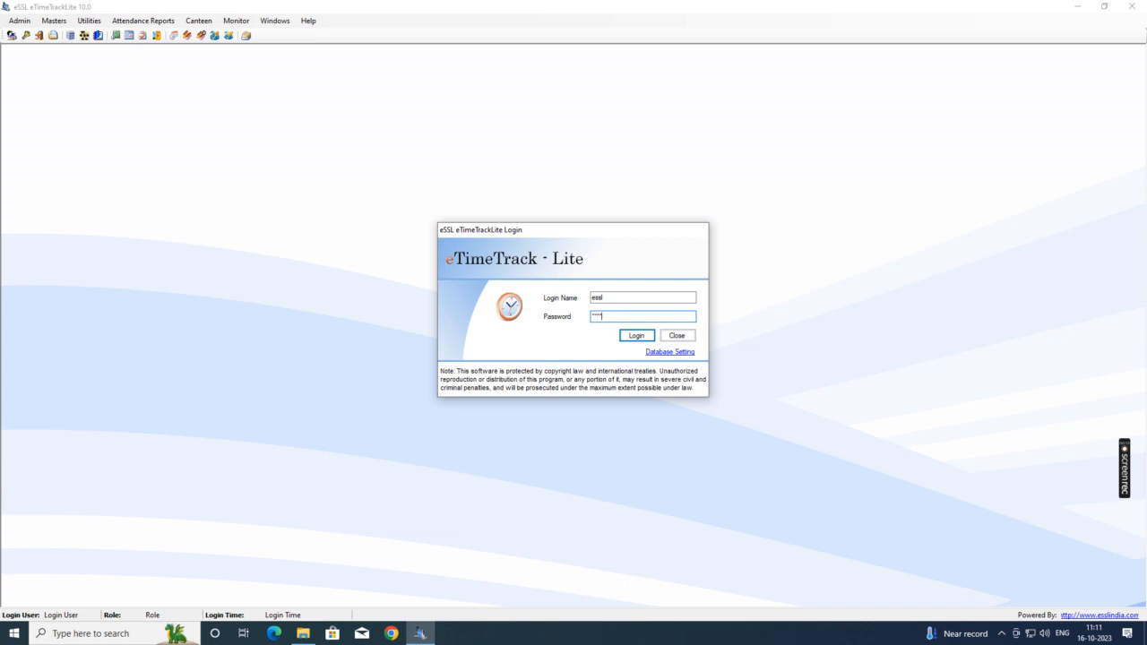
click(638, 337)
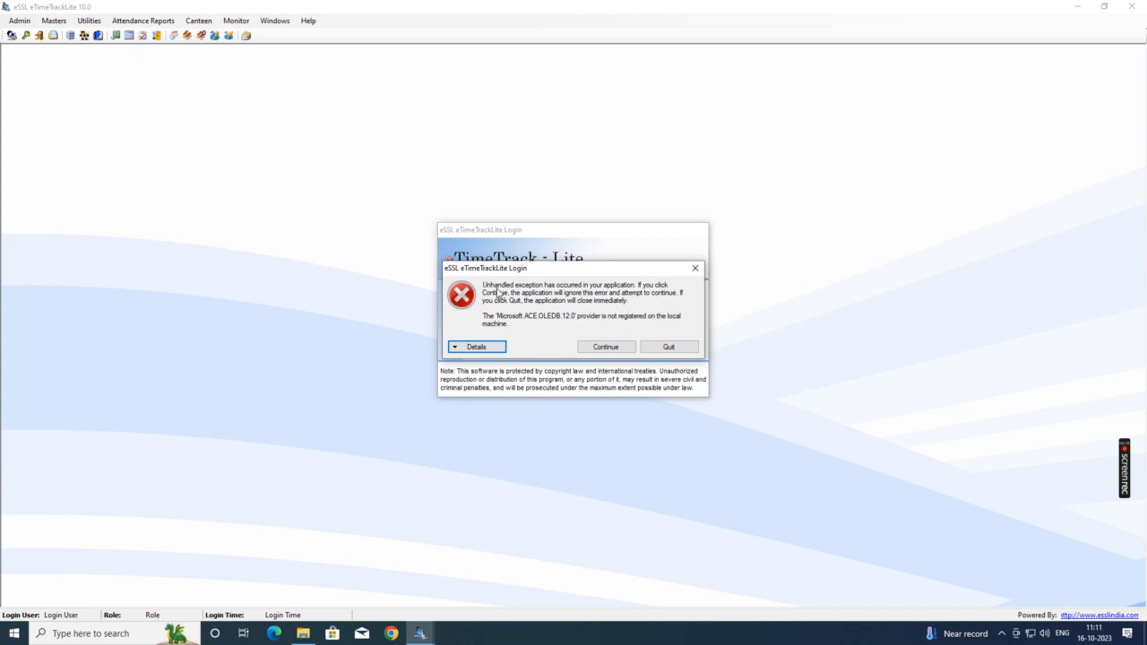
click(614, 349)
click(635, 337)
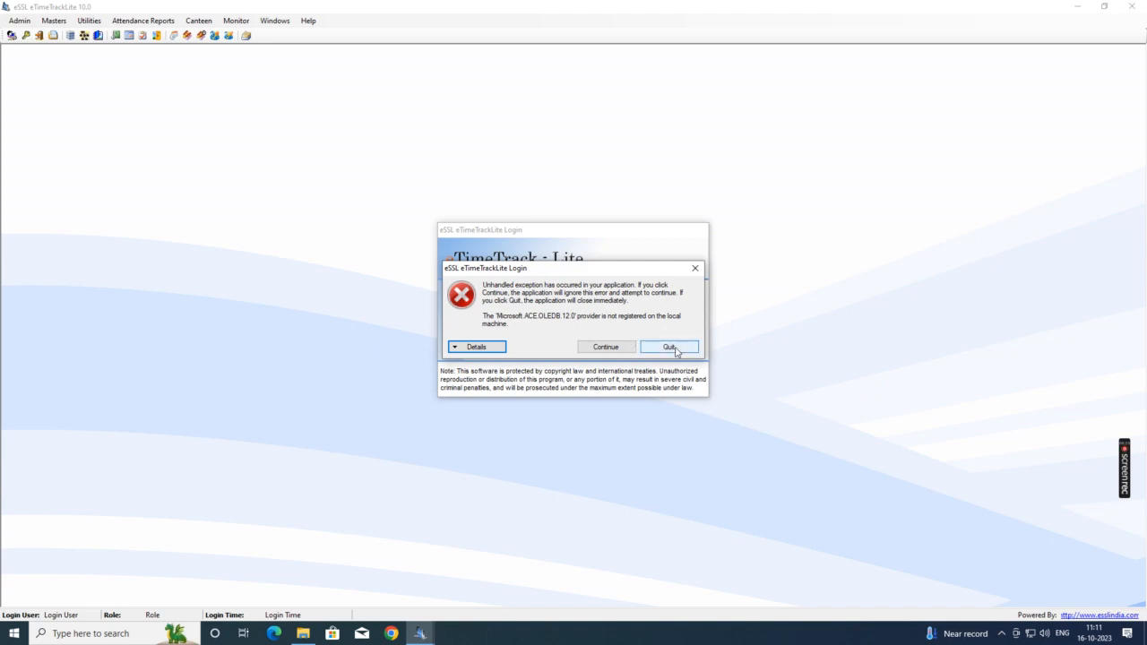
click(674, 349)
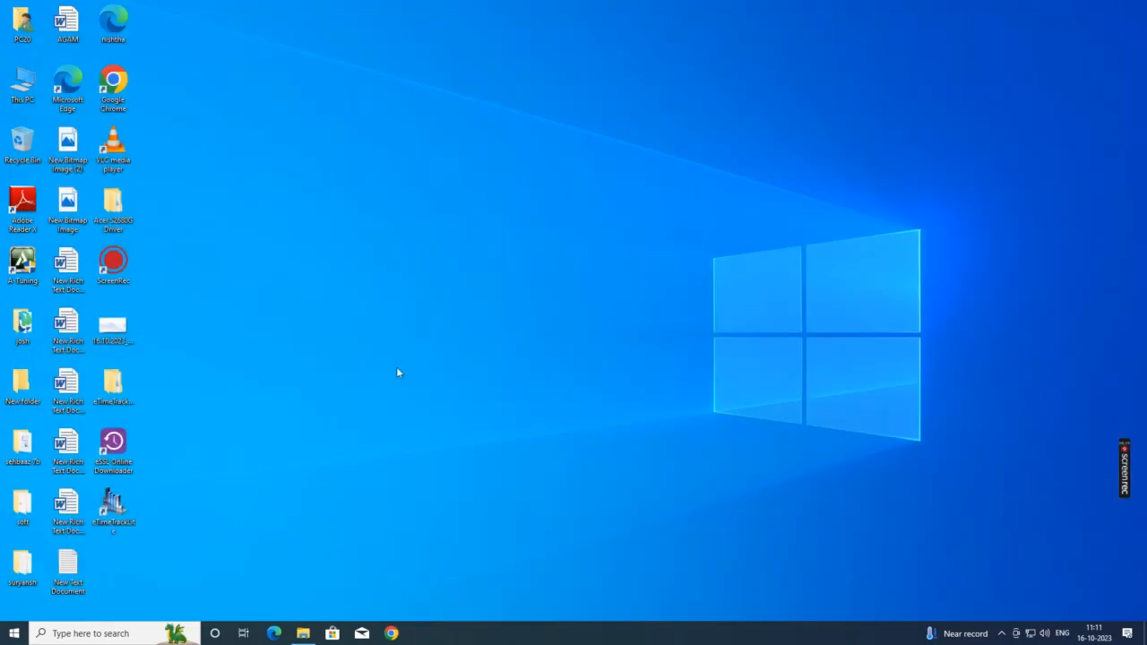
Step: Open the Properties of the essl folder in C:\Program Files (x86)
double_click(23, 85)
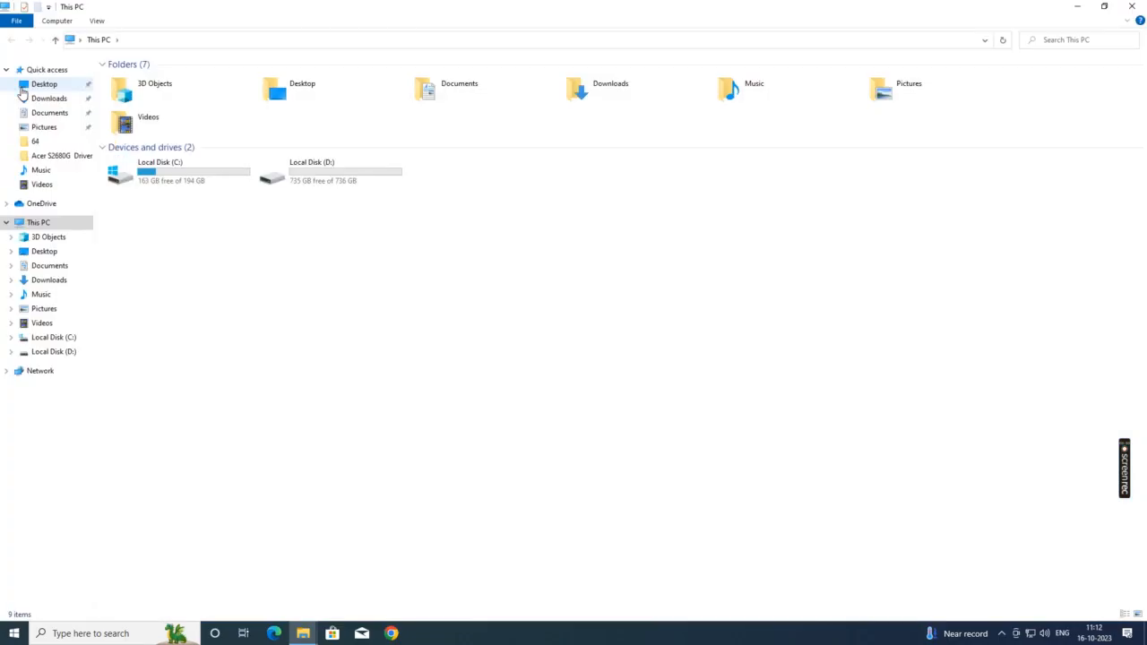
double_click(198, 177)
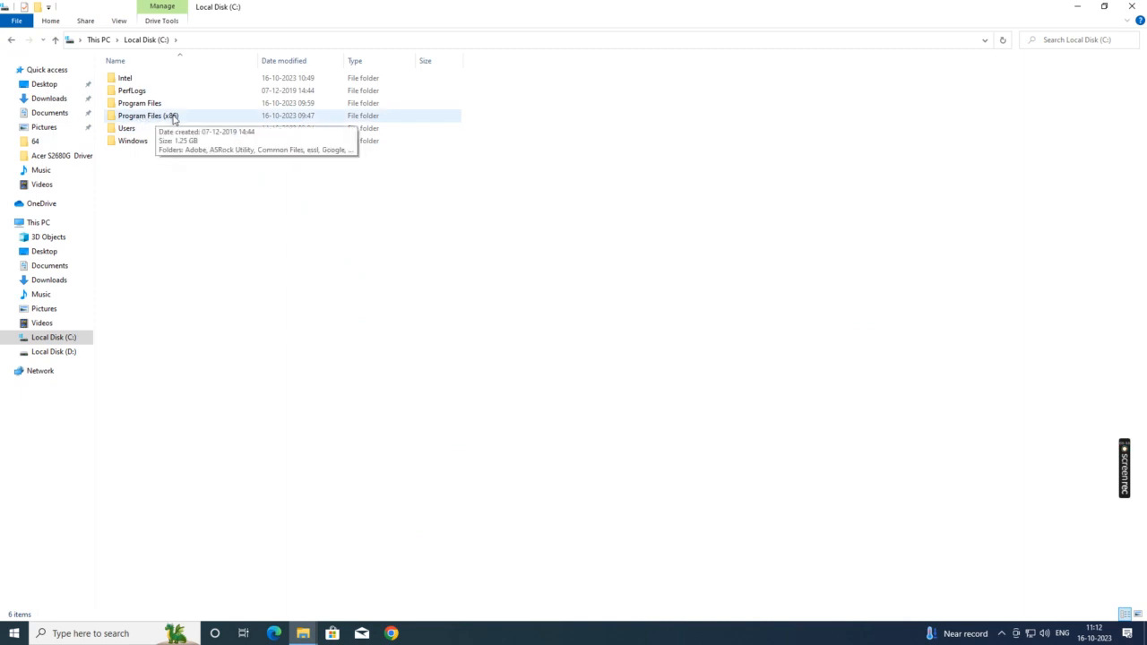
double_click(174, 117)
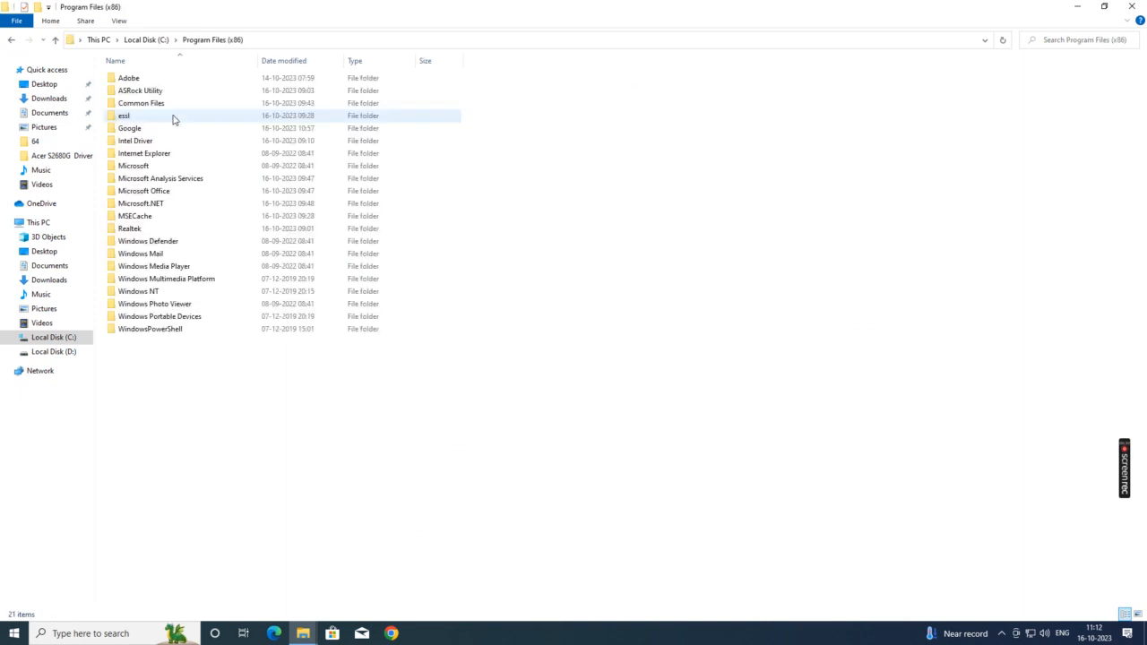
click(144, 120)
right_click(144, 120)
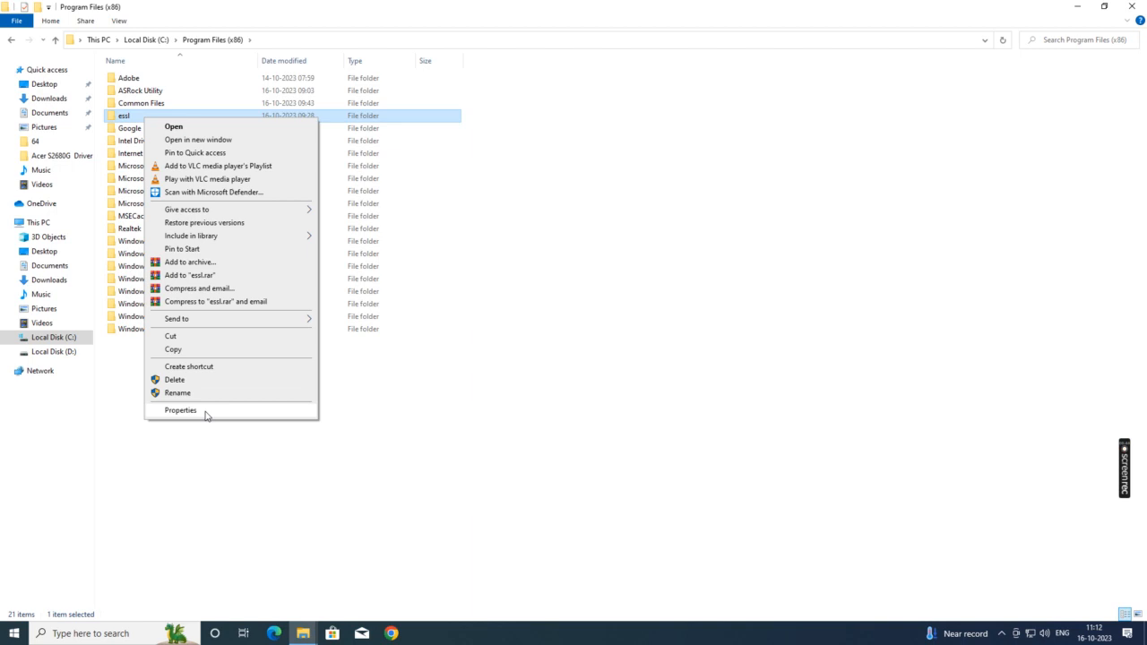
click(205, 413)
Step: Untick Read-only and start adding a user or group to the folder's security permissions
click(215, 309)
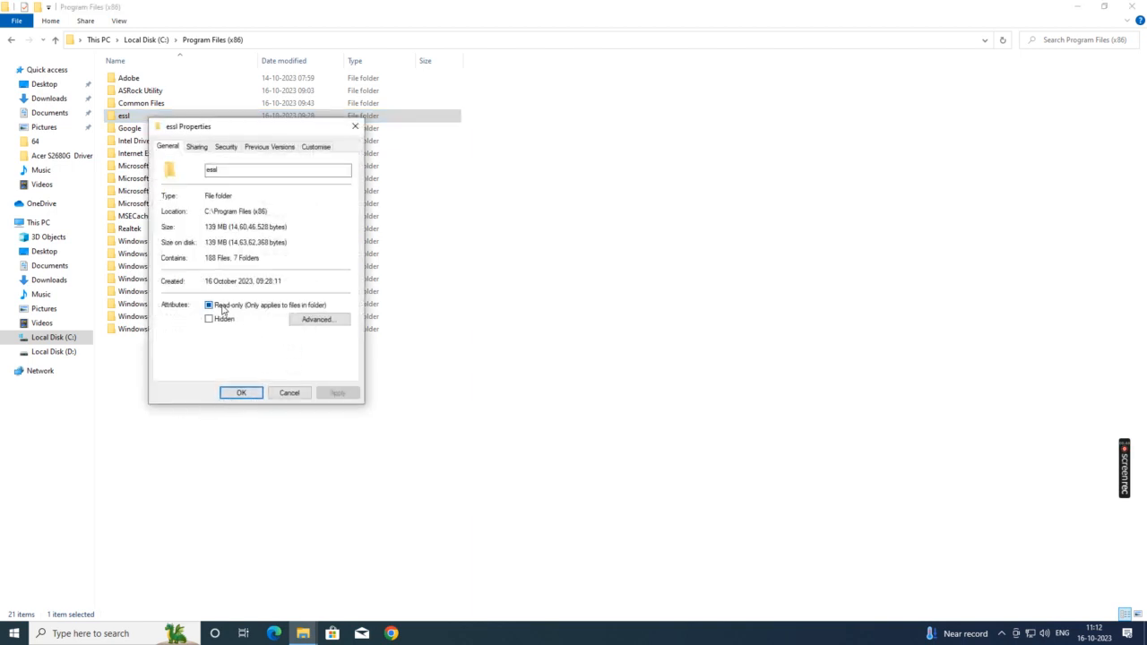
click(227, 148)
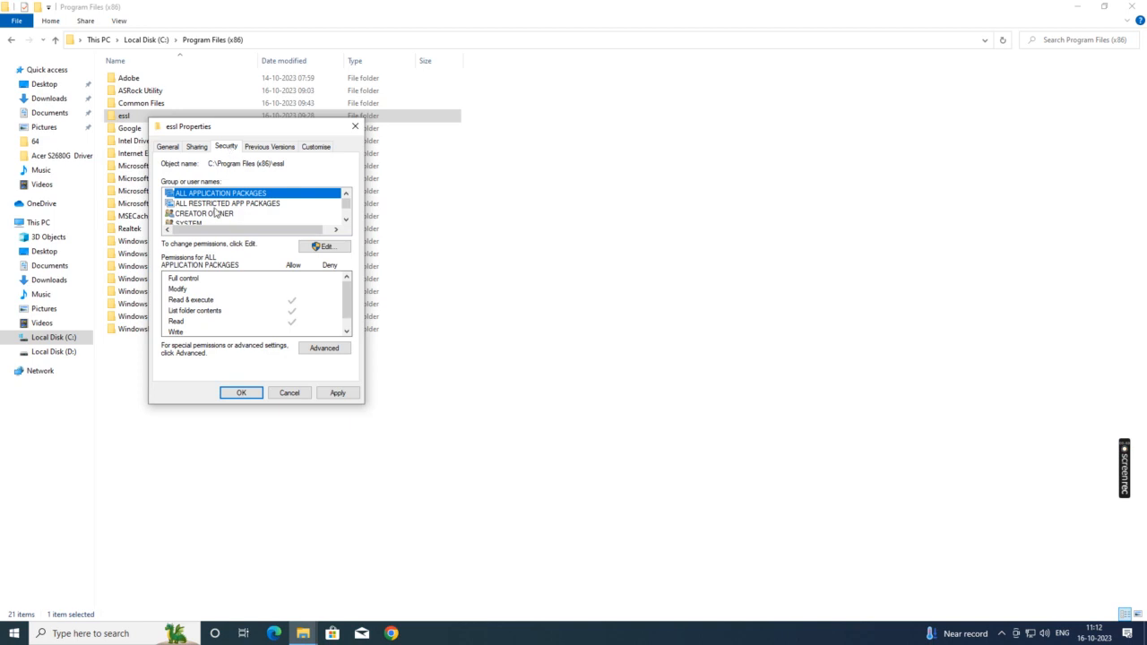
click(328, 249)
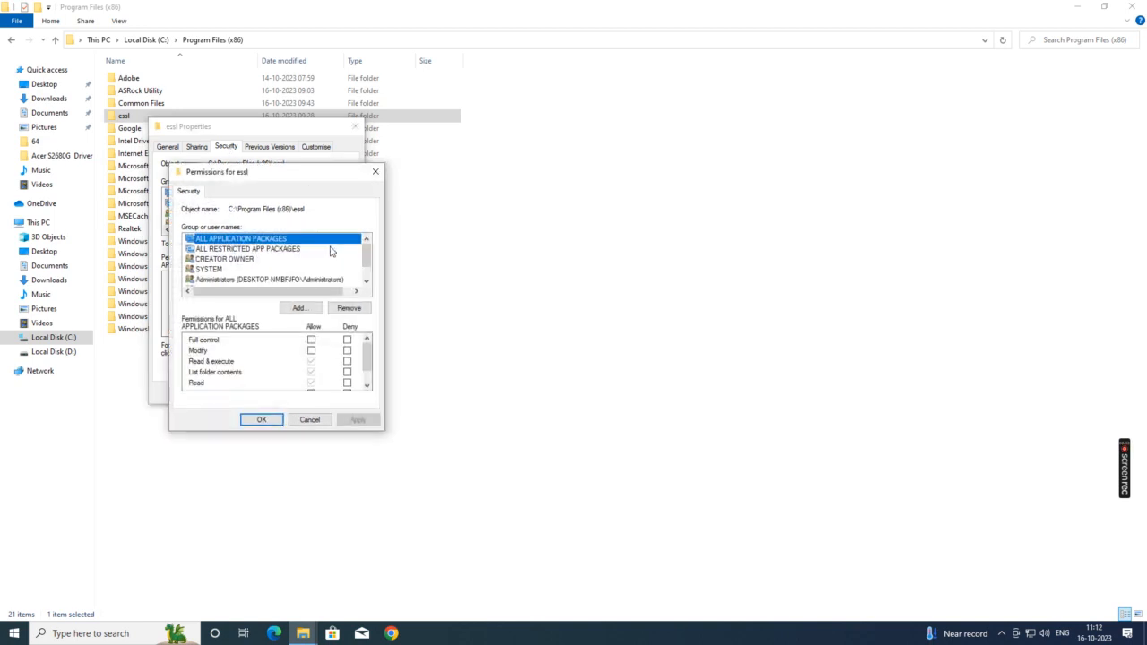
click(299, 310)
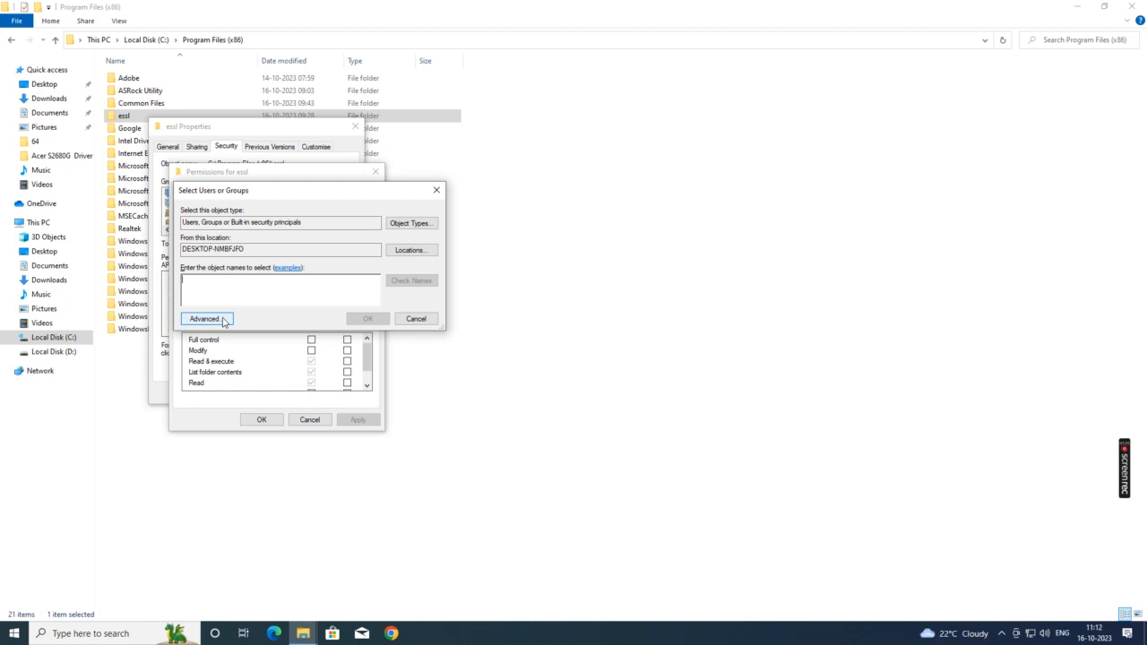
Step: Find the Everyone group through the advanced search and add it to essl's permissions
click(204, 319)
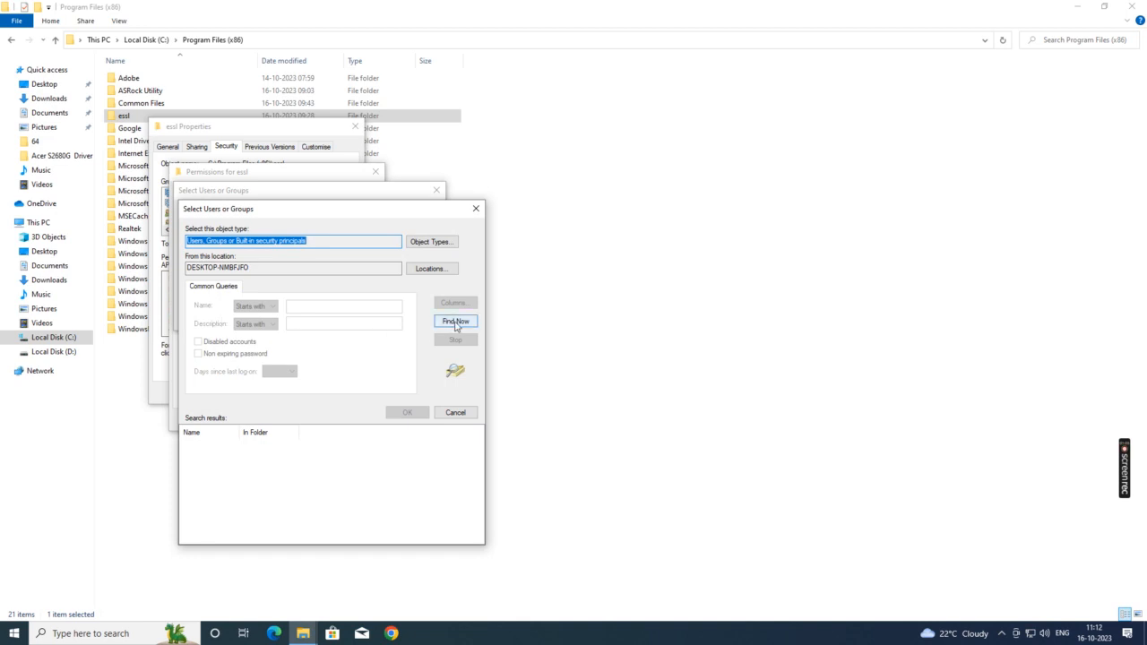
click(455, 323)
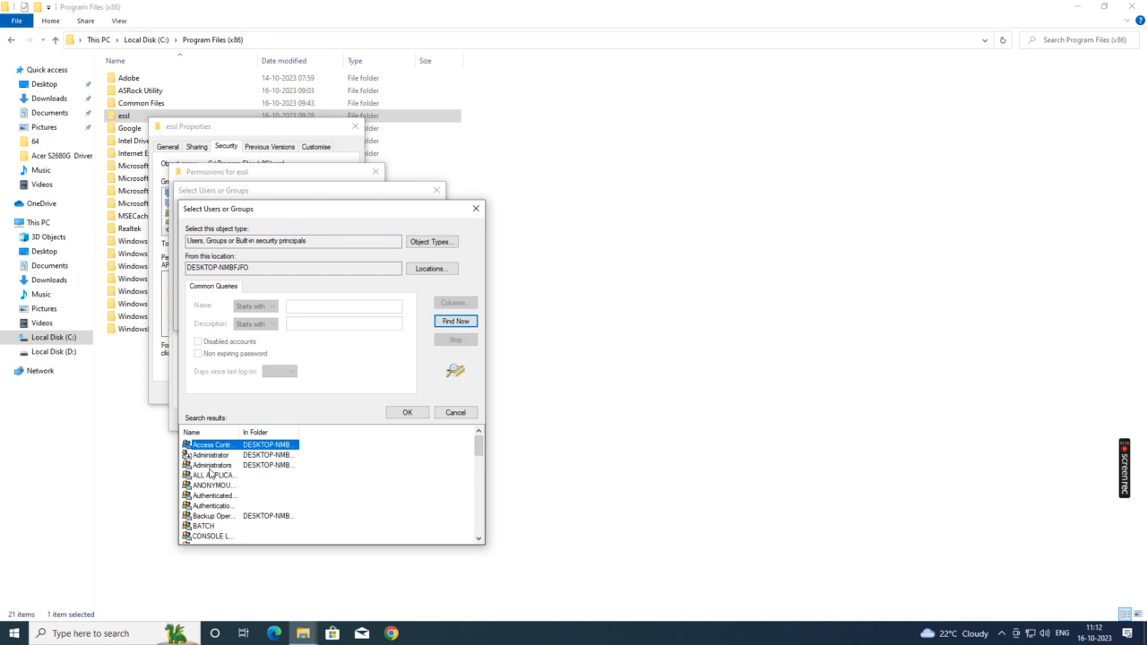
scroll(211, 464, down, 3)
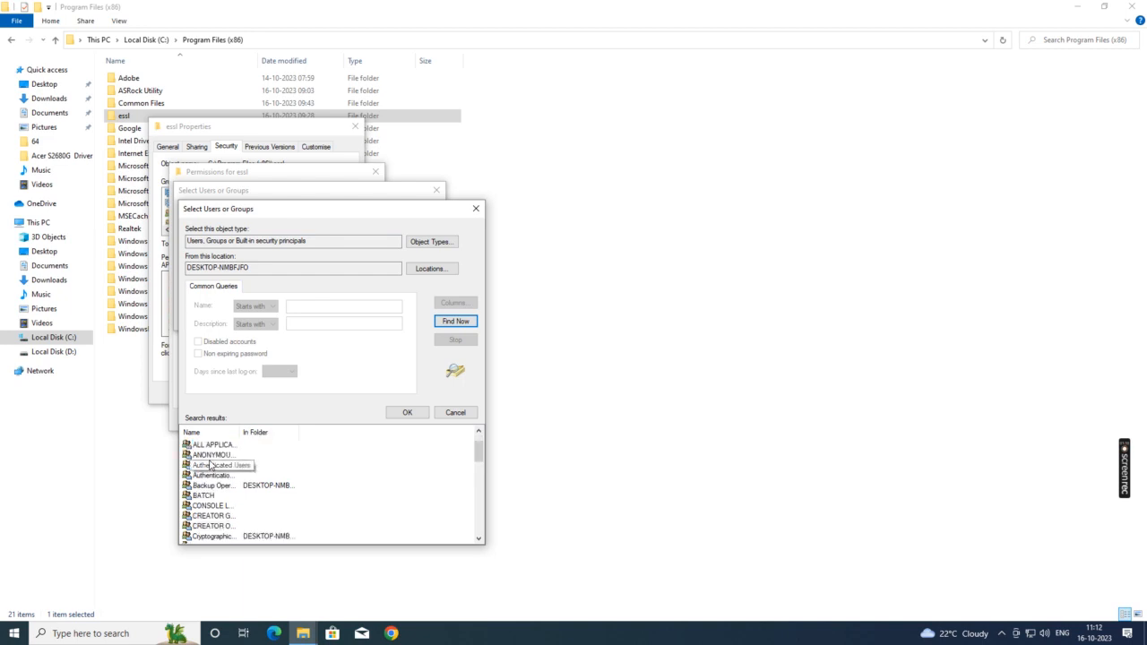
scroll(211, 465, down, 1)
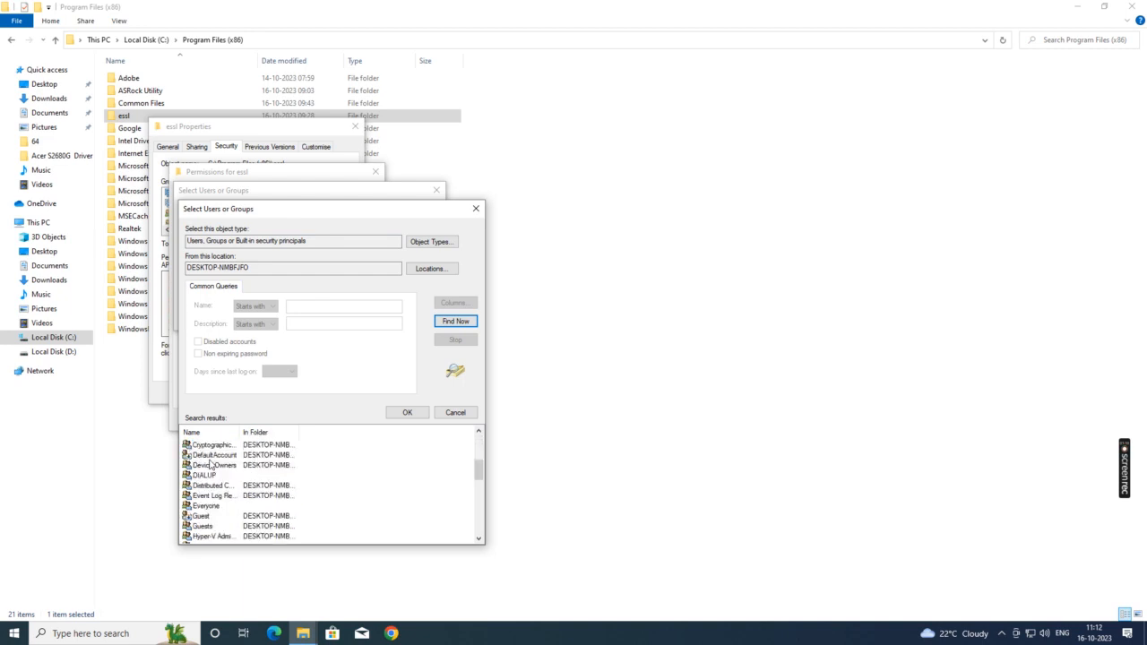
click(212, 508)
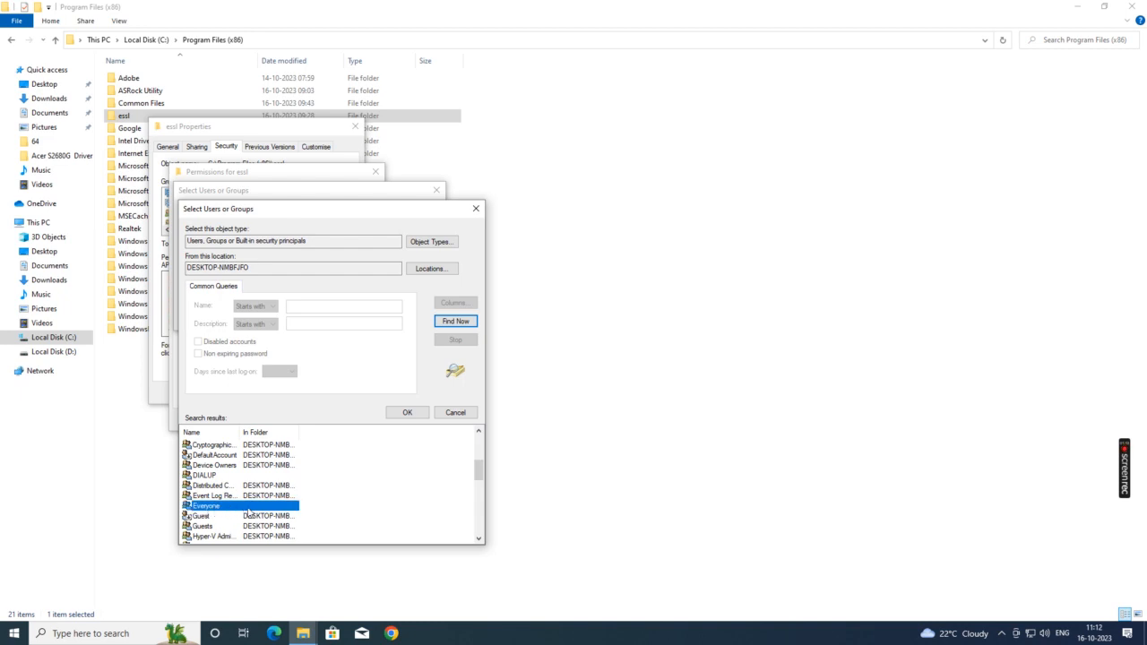
click(407, 412)
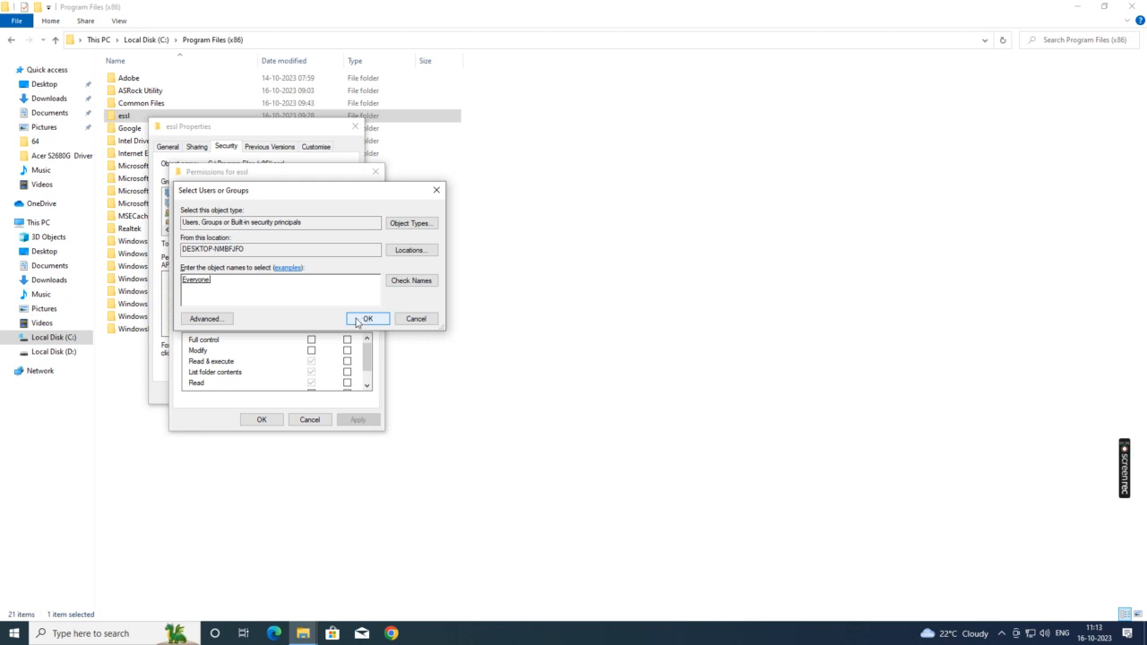
click(363, 320)
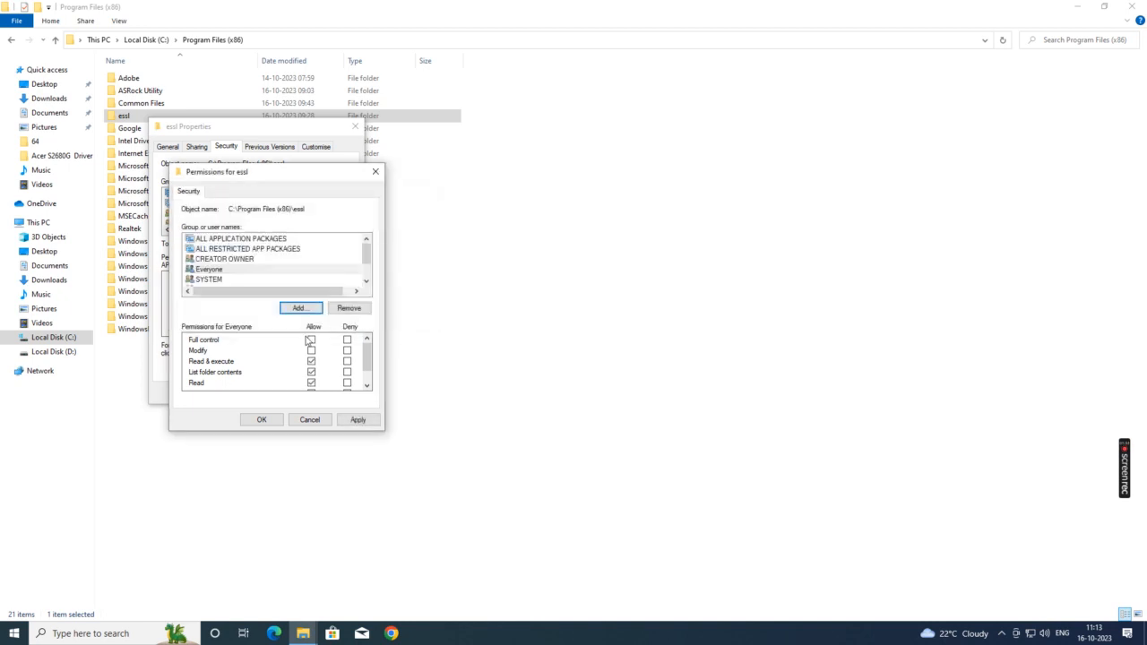
Step: Grant Everyone Full control of the essl folder and apply it
click(209, 270)
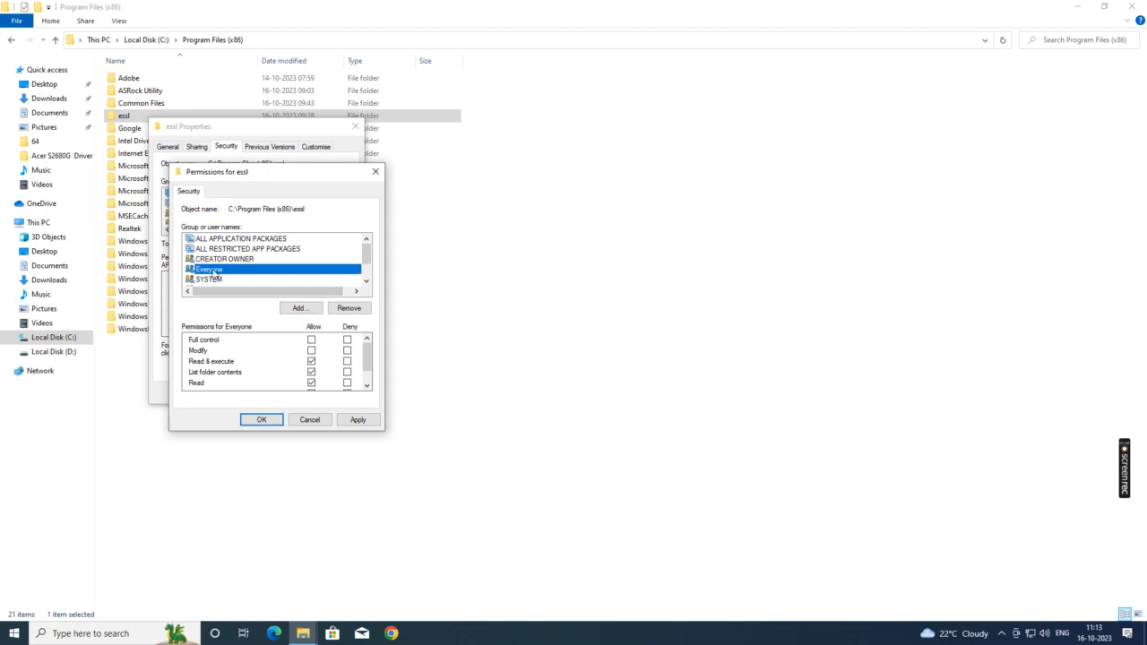
click(313, 342)
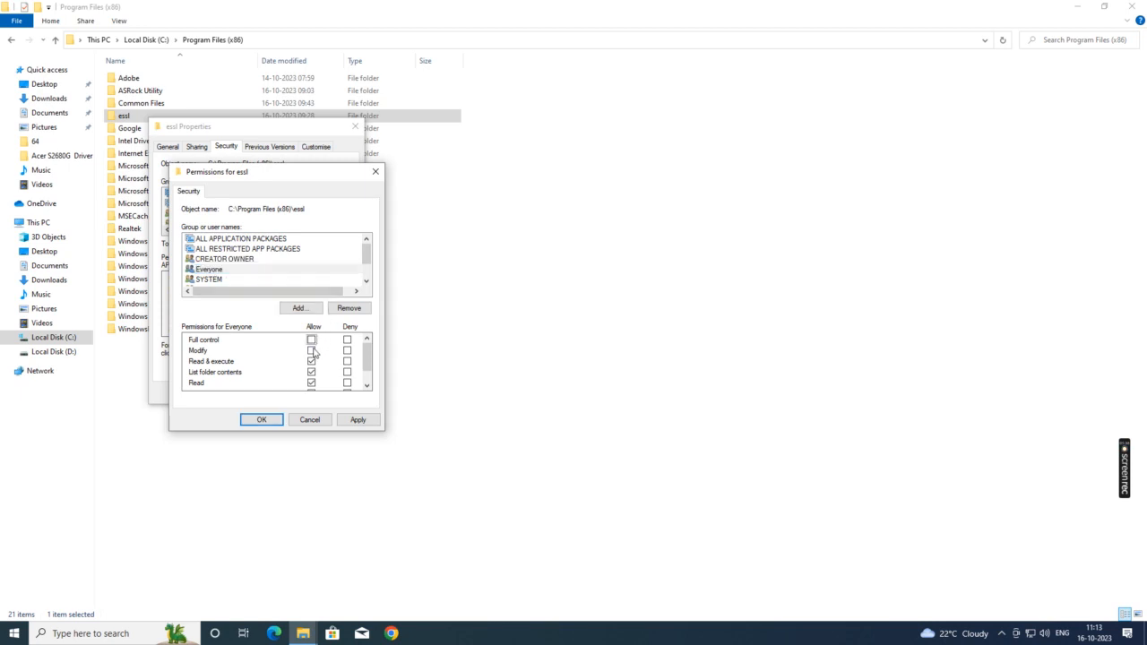
click(312, 341)
scroll(317, 372, down, 1)
scroll(313, 360, up, 1)
click(359, 419)
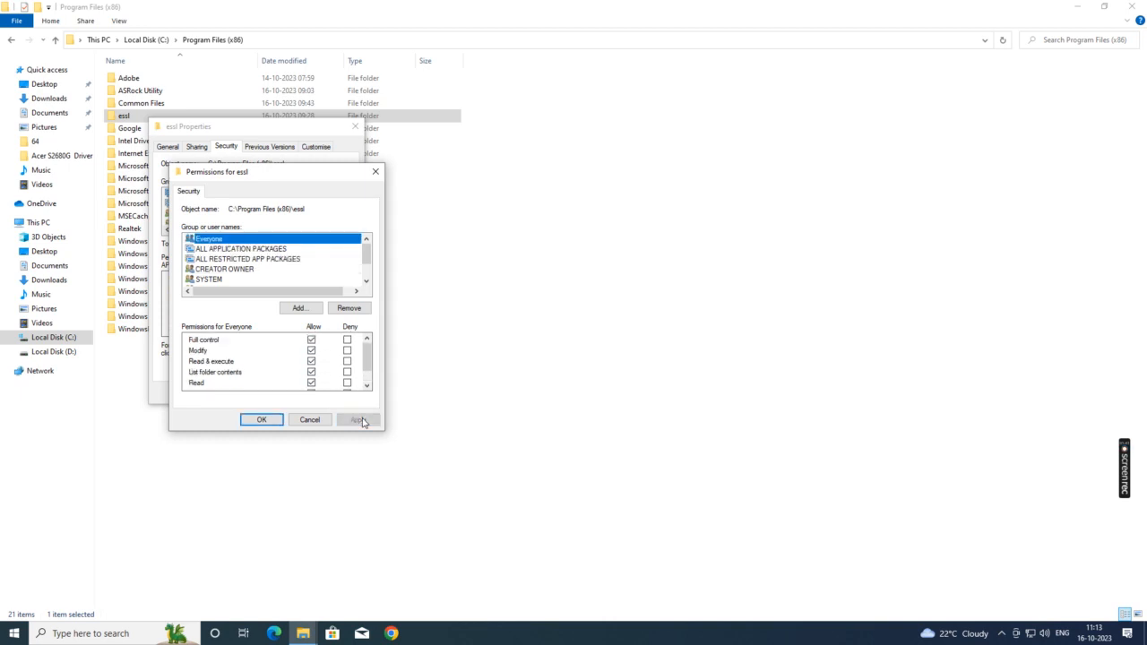
click(260, 421)
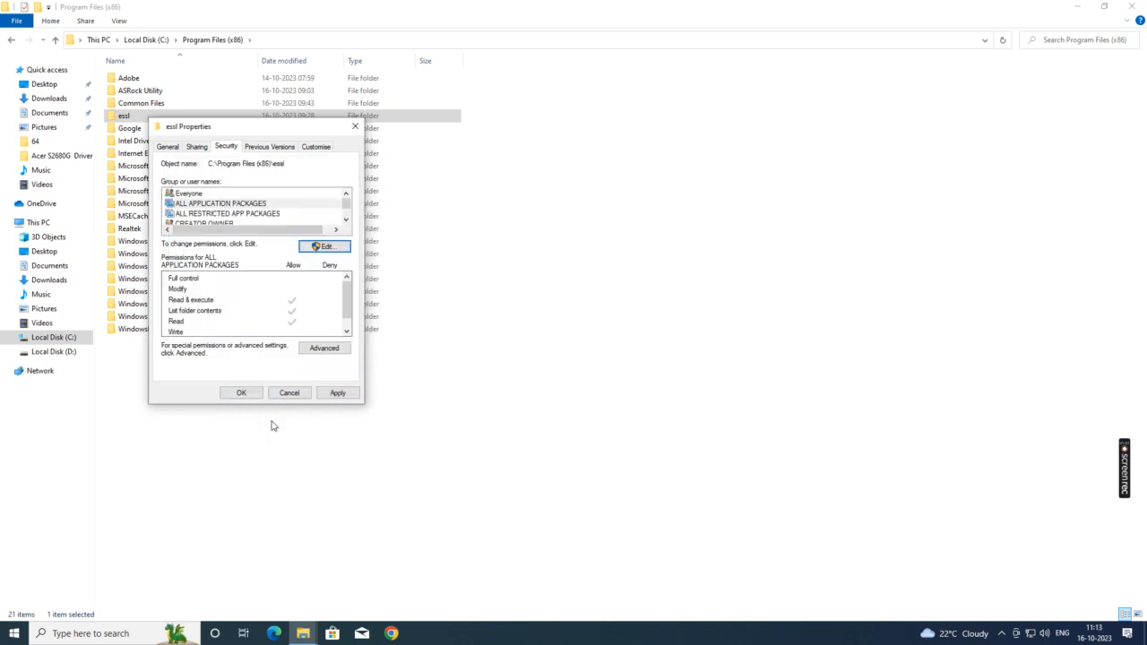
Step: Clear read-only on all essl subfolders and files, close Explorer, and refresh the desktop
click(344, 396)
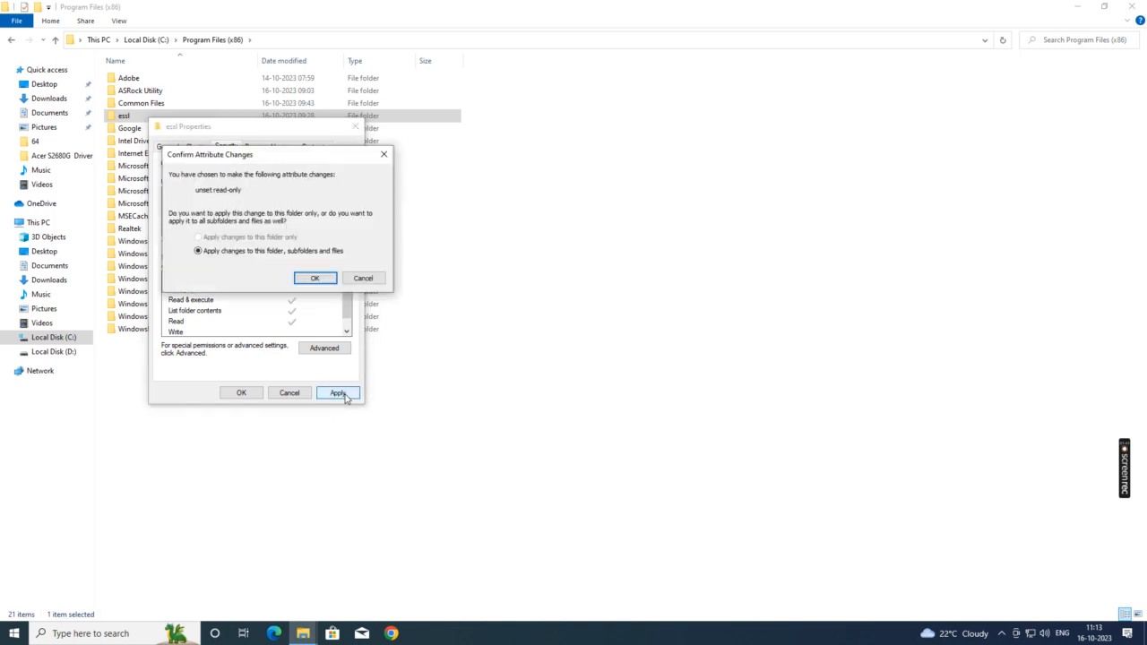
click(315, 278)
click(241, 394)
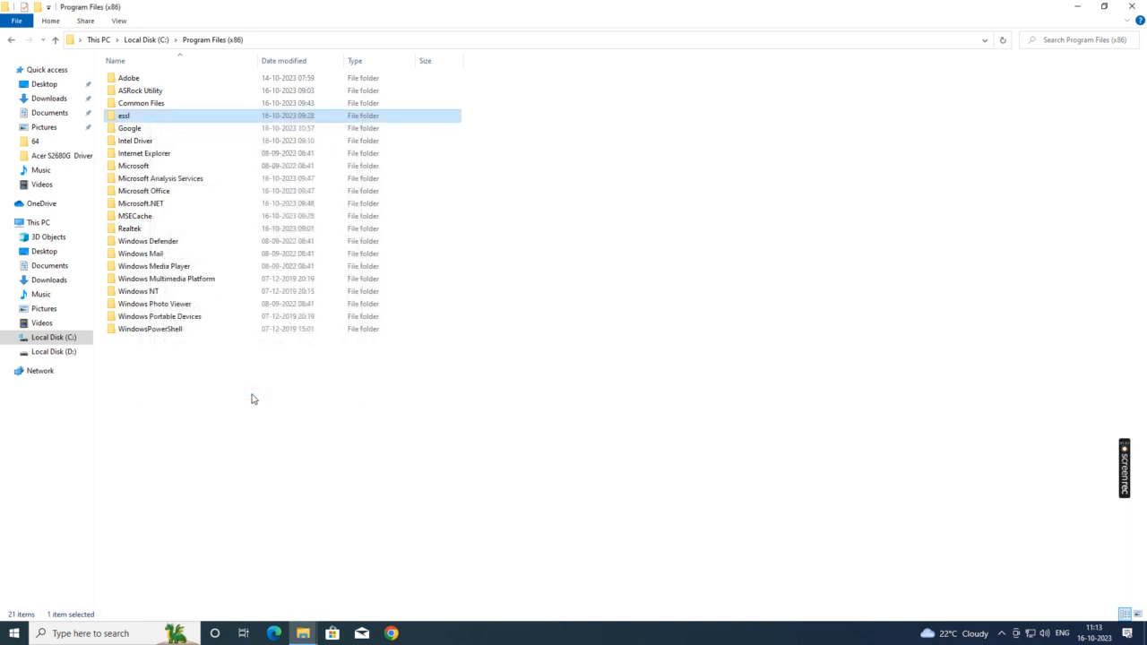
click(1000, 115)
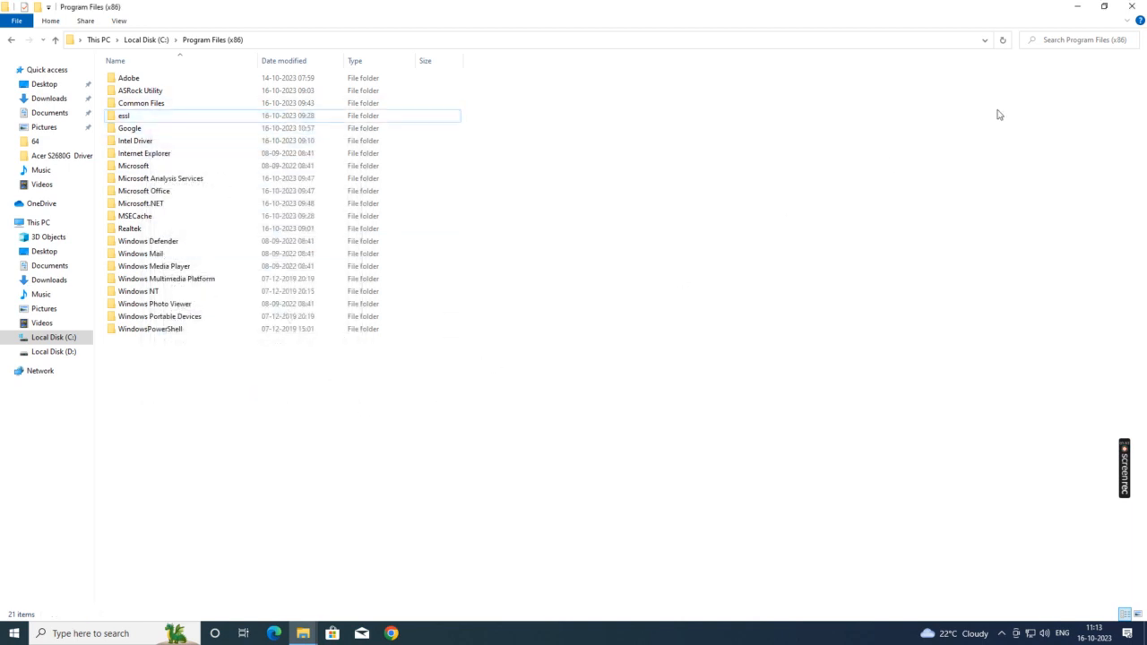
click(1131, 7)
right_click(354, 249)
right_click(362, 237)
click(387, 272)
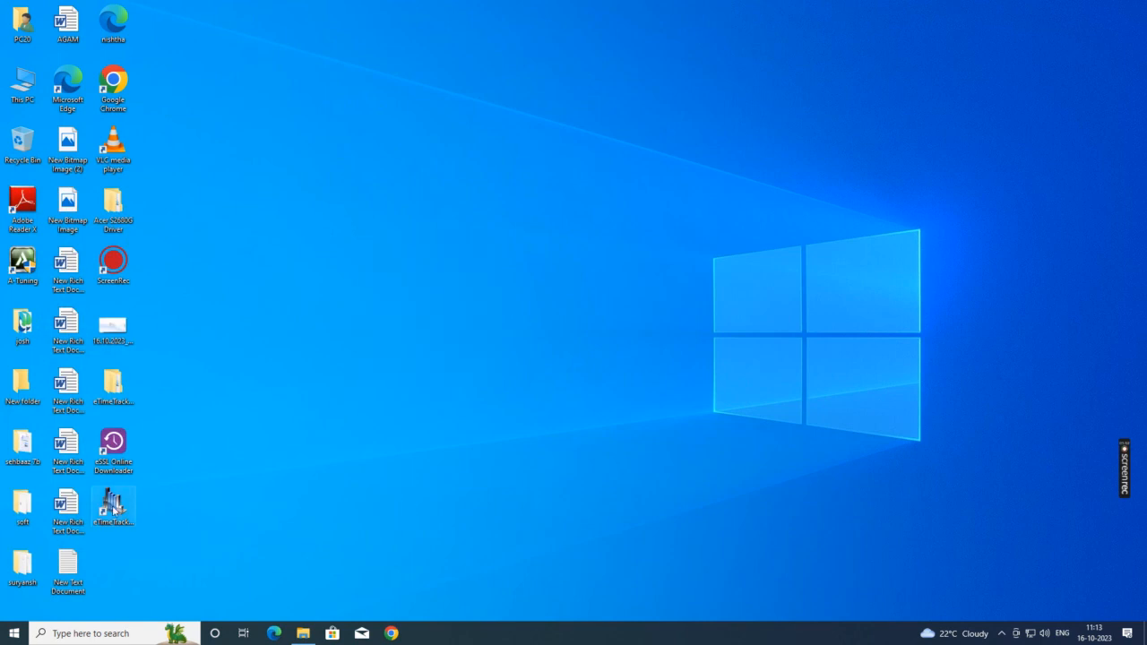
Step: Relaunch eTimeTrackLite, retry the login, and quit after the same provider error
double_click(113, 506)
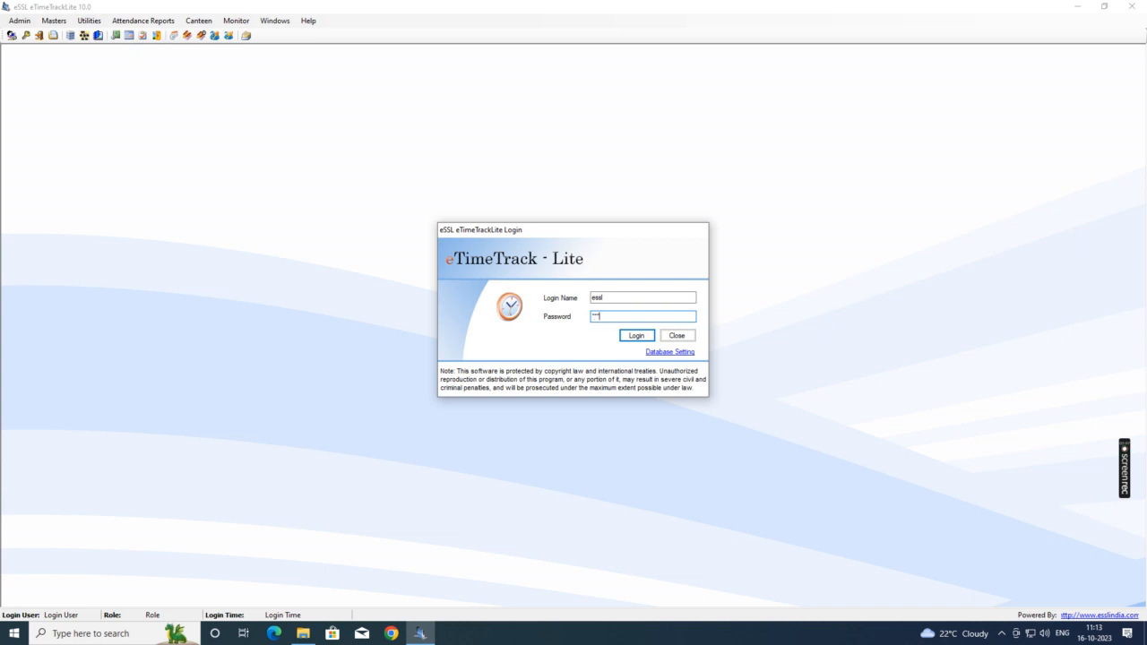
click(621, 336)
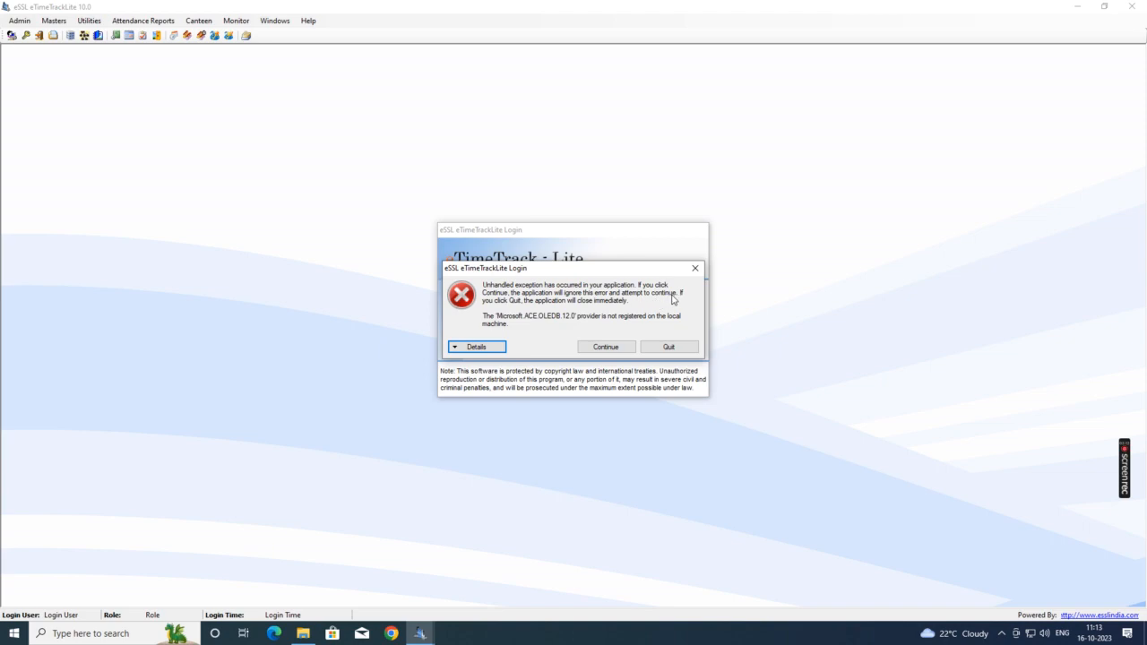
click(681, 350)
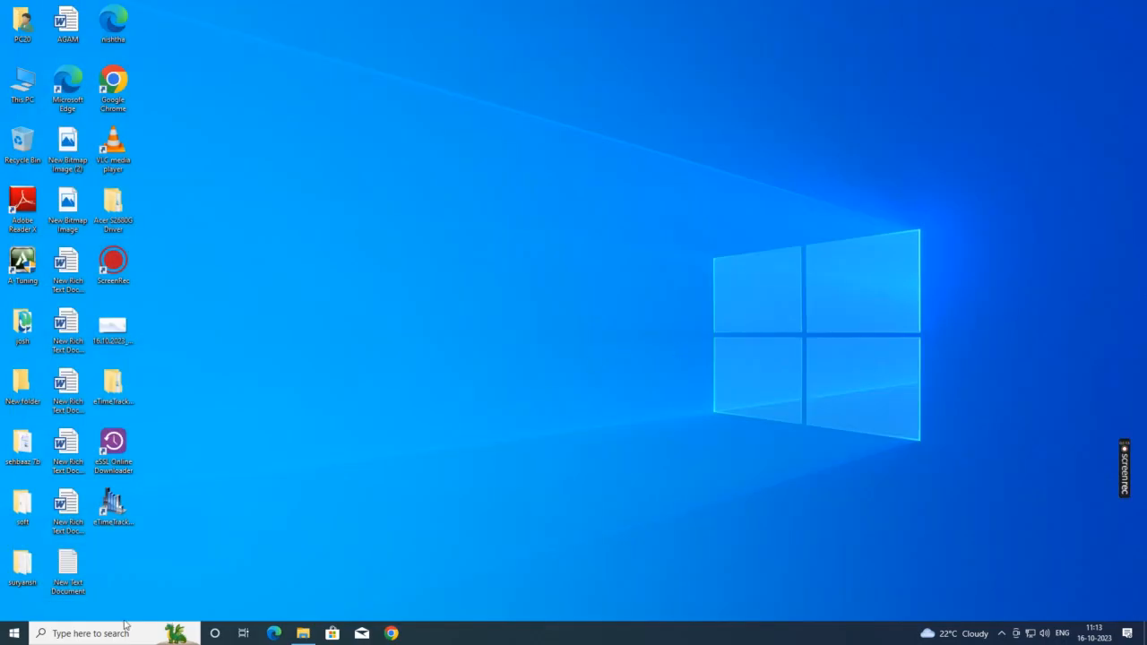
Step: Uninstall eTimeTrackLite through Control Panel's Programs and Features, then close the window
click(112, 633)
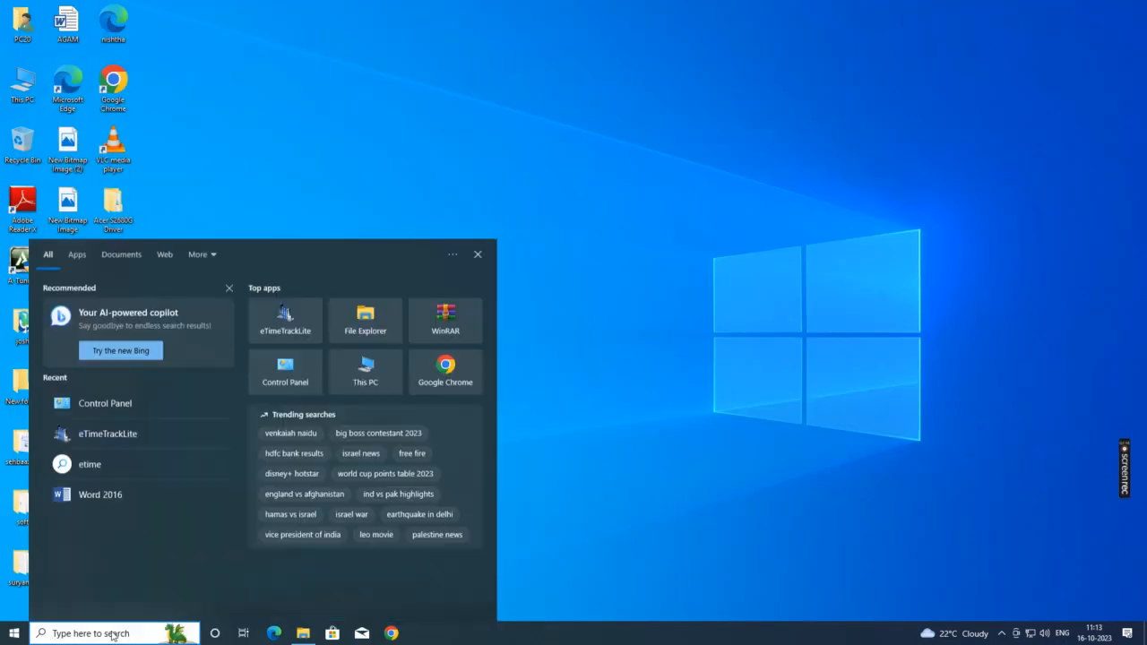
text(contrao)
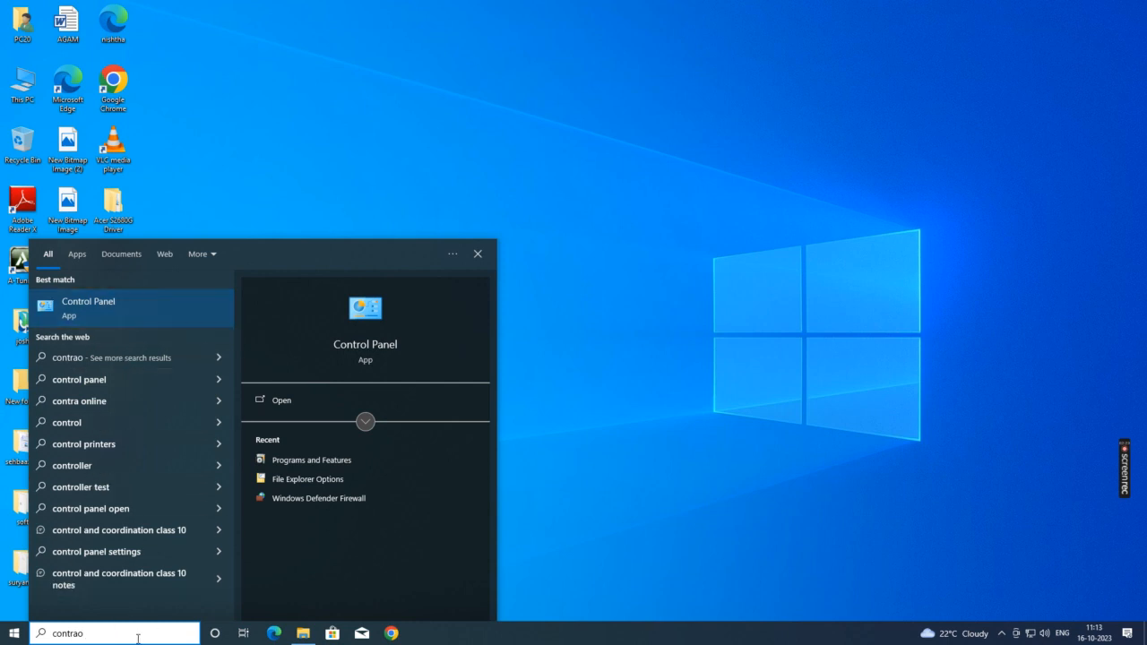
key(BackSpace)
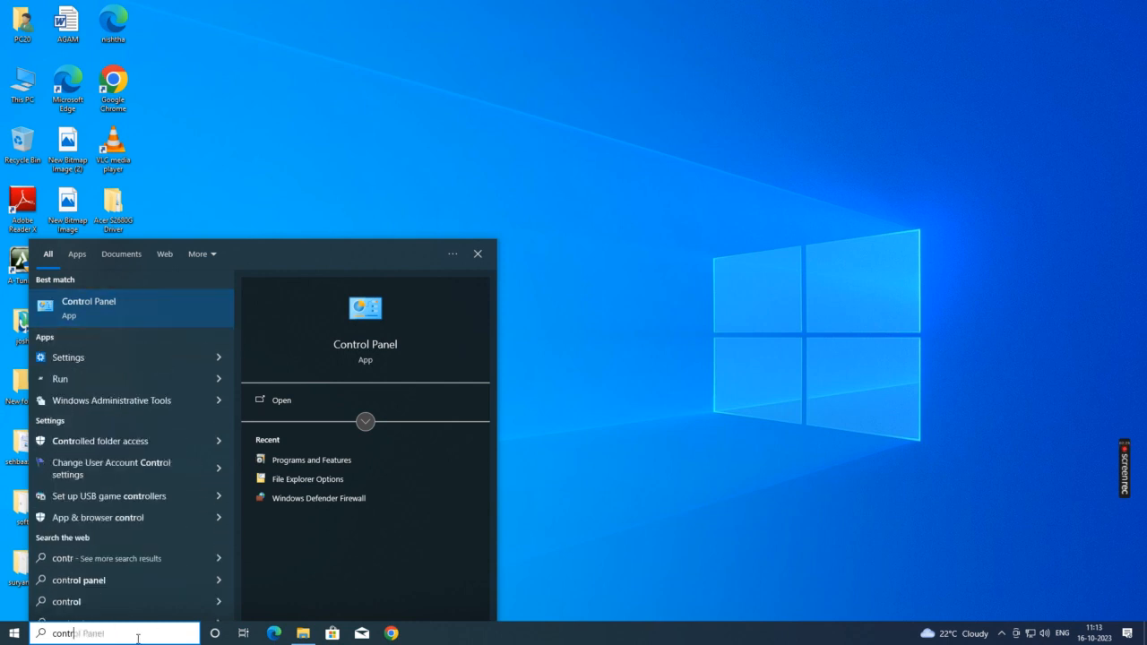
click(107, 309)
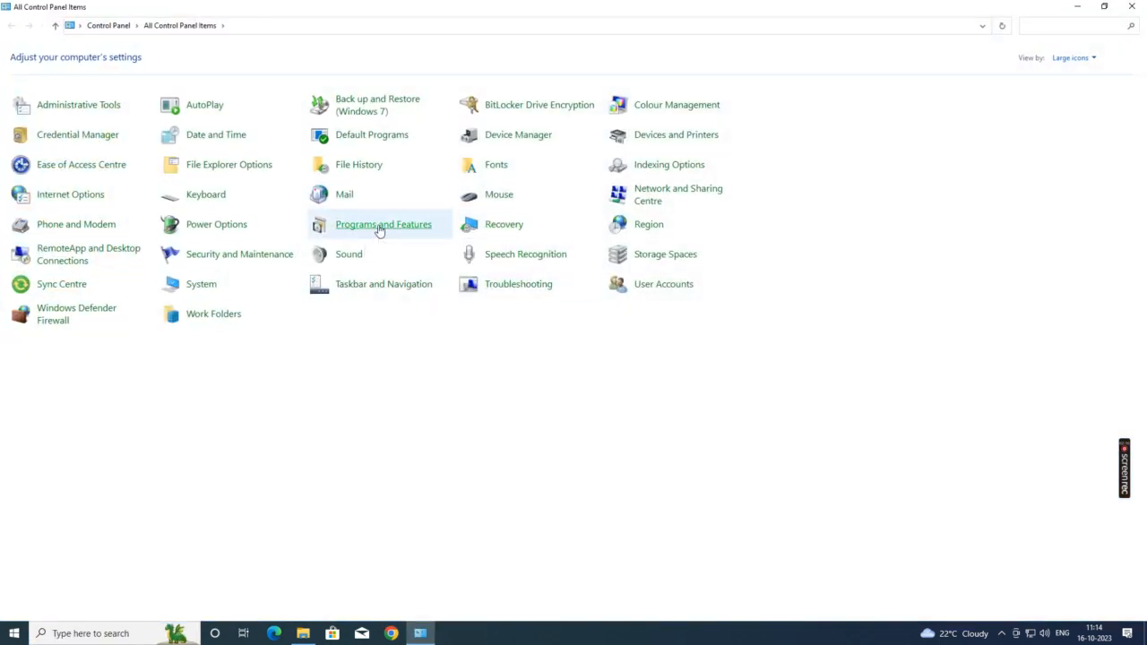
click(381, 230)
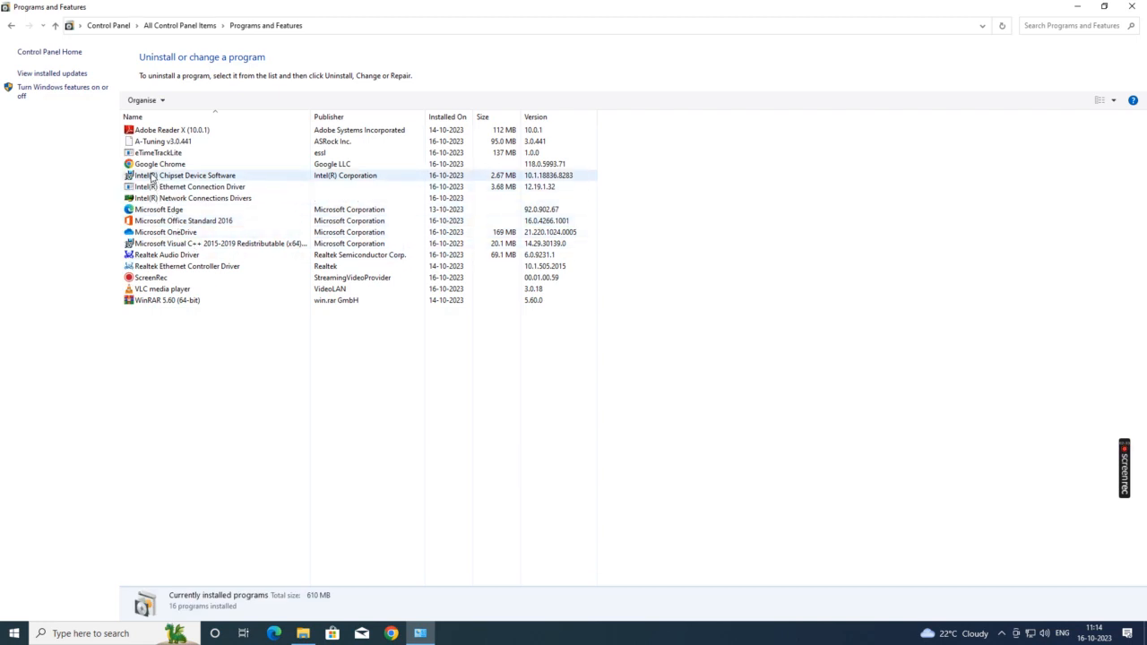
click(154, 155)
click(190, 100)
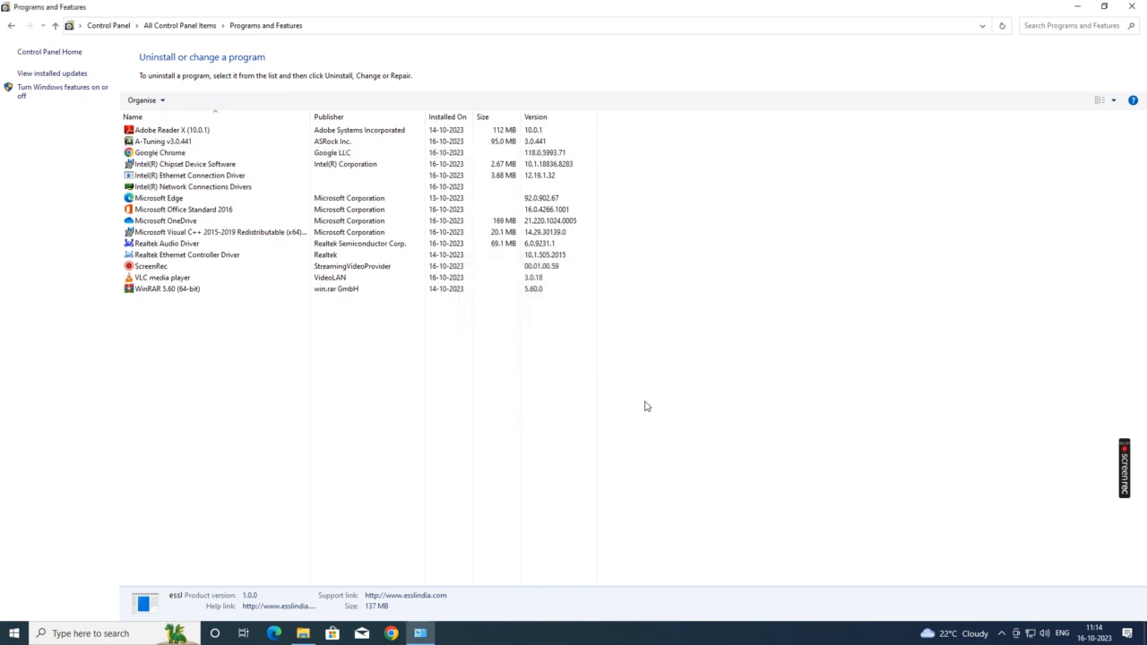
click(1132, 6)
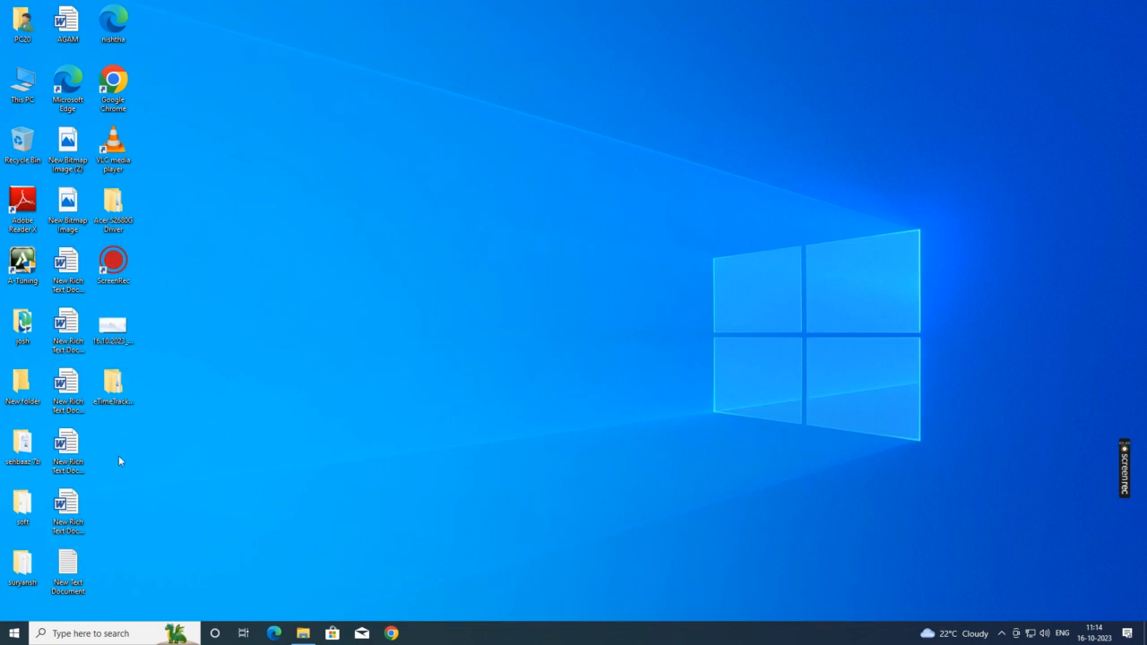
Step: Run the eTimeTrackLite .msi installer, accept the licence, and install with default settings
double_click(115, 388)
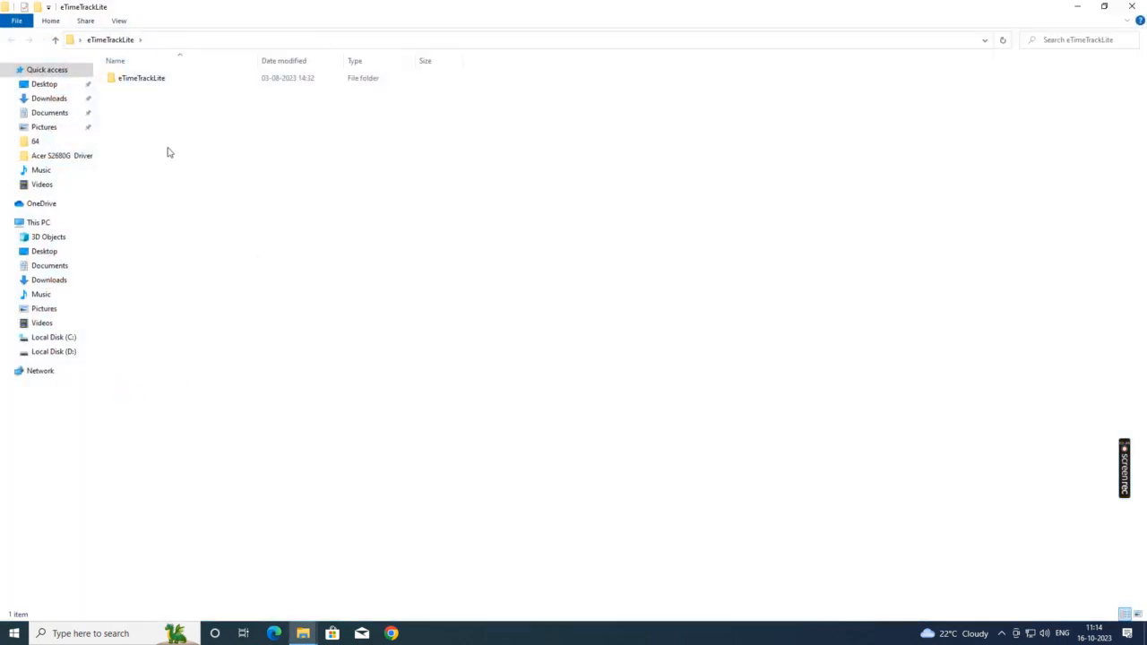
double_click(158, 81)
double_click(150, 93)
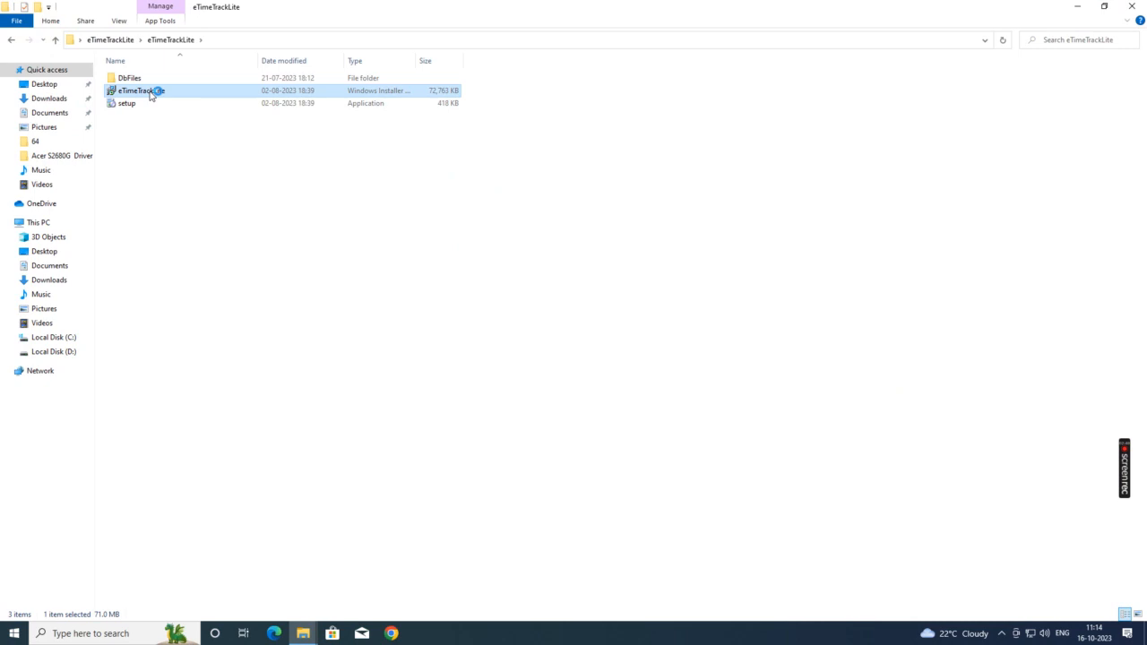
click(685, 420)
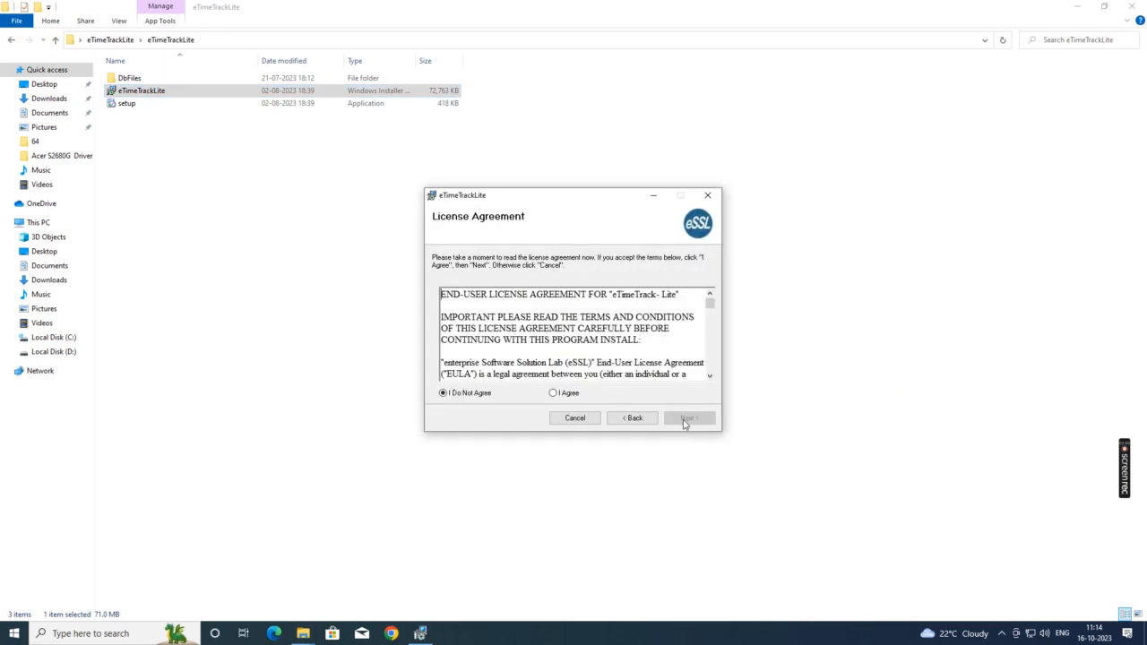
click(554, 394)
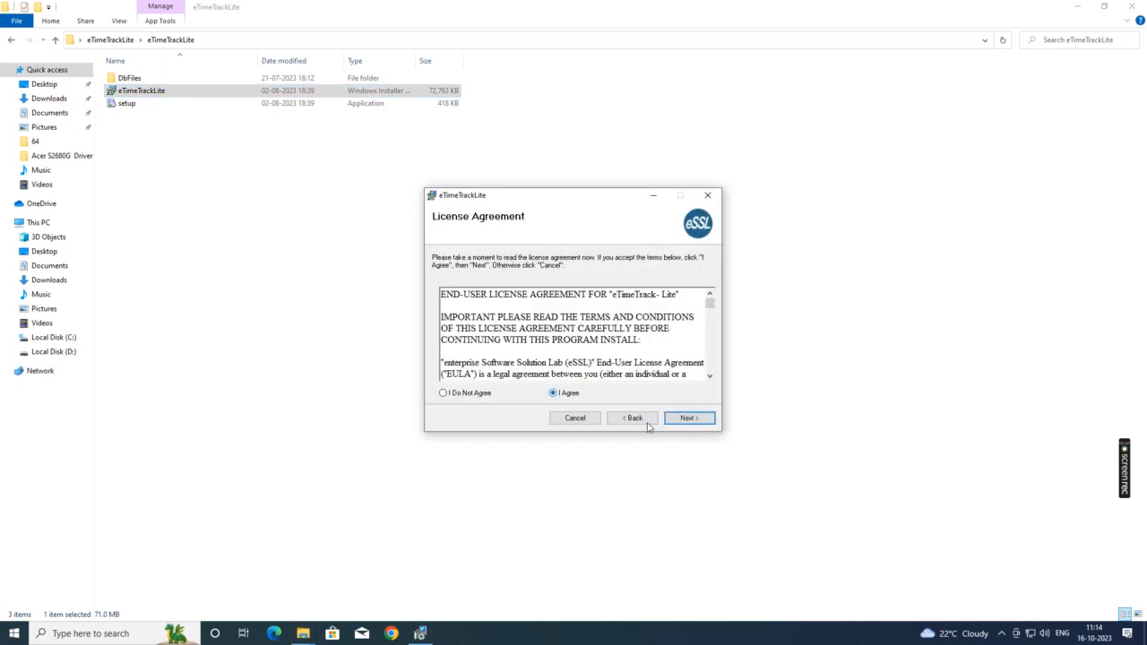
click(686, 418)
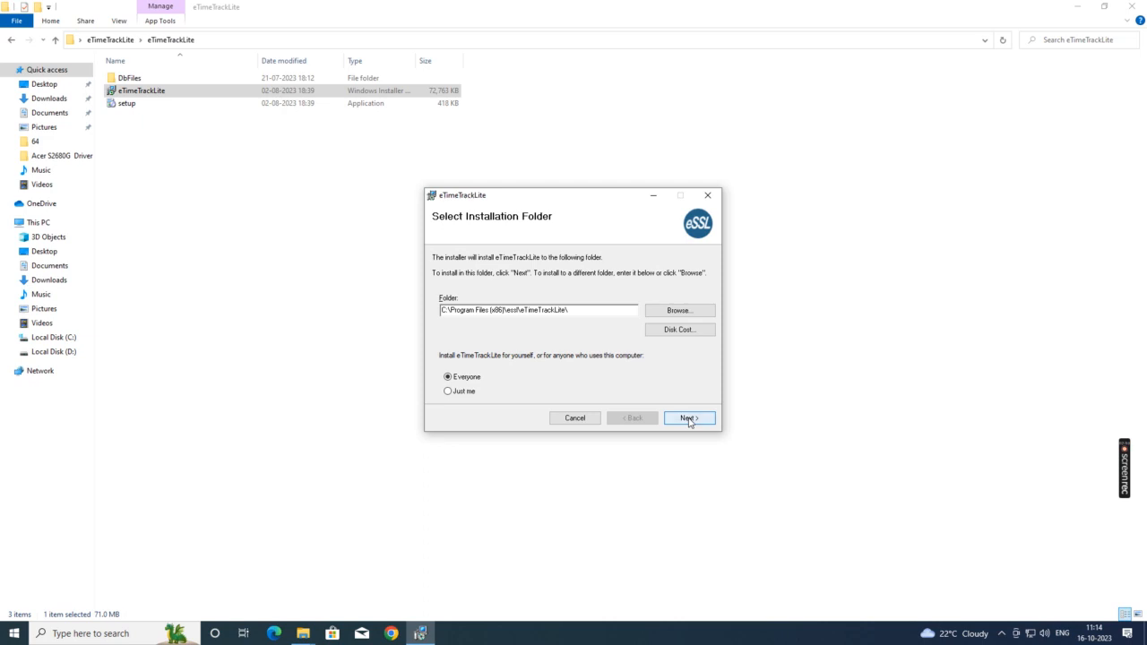
click(688, 418)
click(687, 418)
click(688, 419)
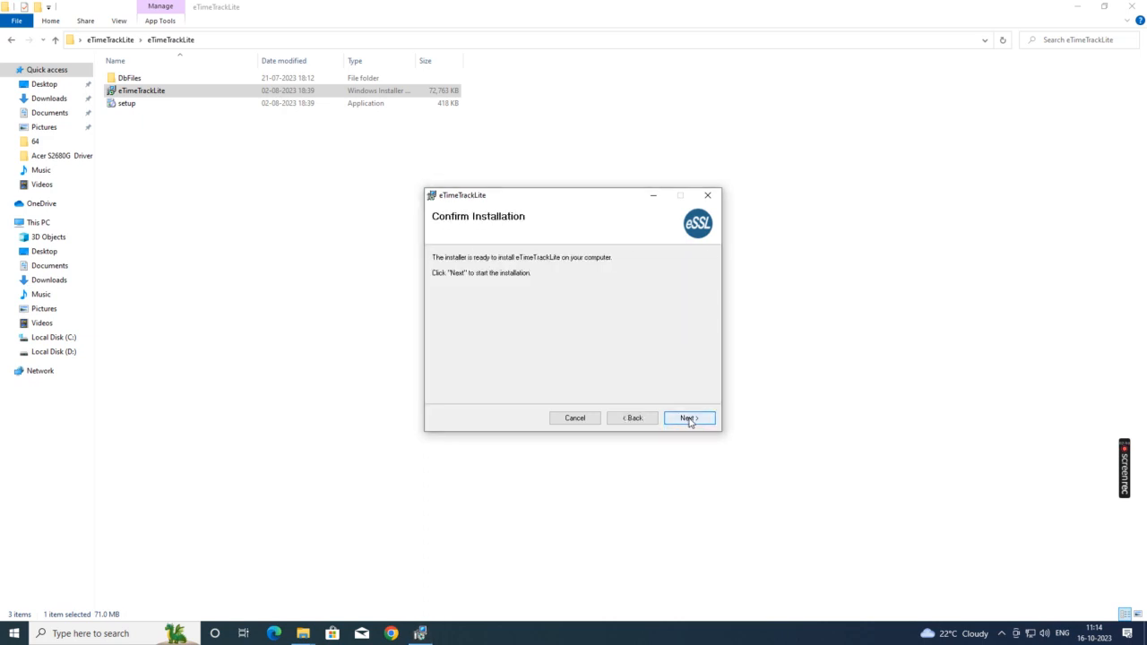
click(689, 419)
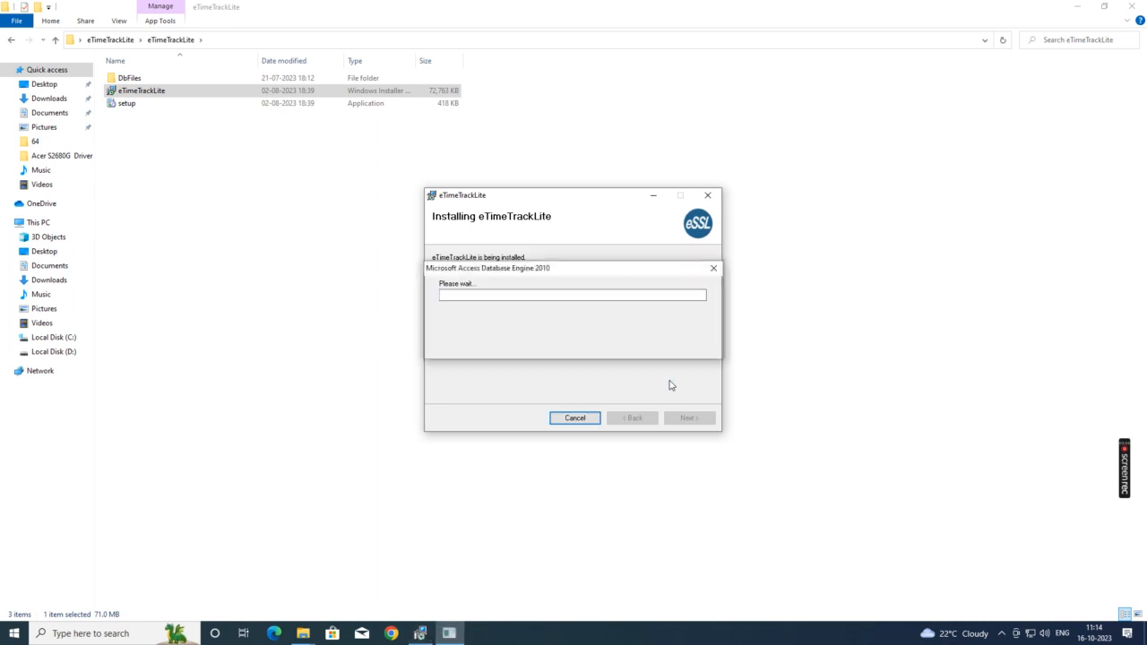
Step: Install the bundled Microsoft Access database engine 2010, then close the installer and folder
click(681, 416)
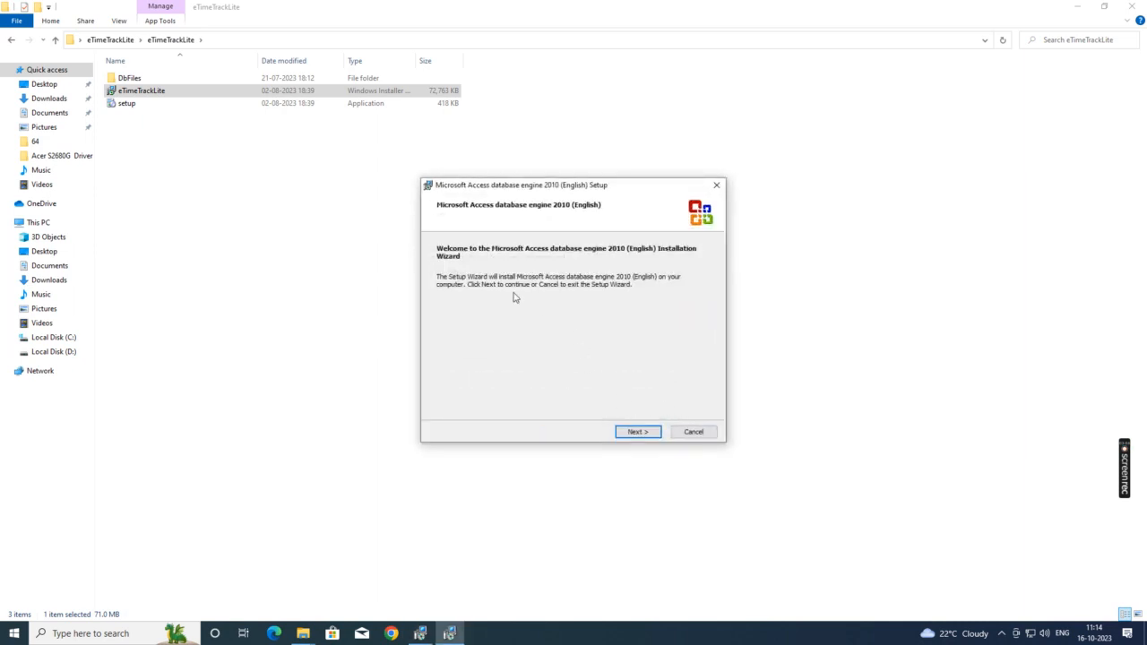
click(639, 434)
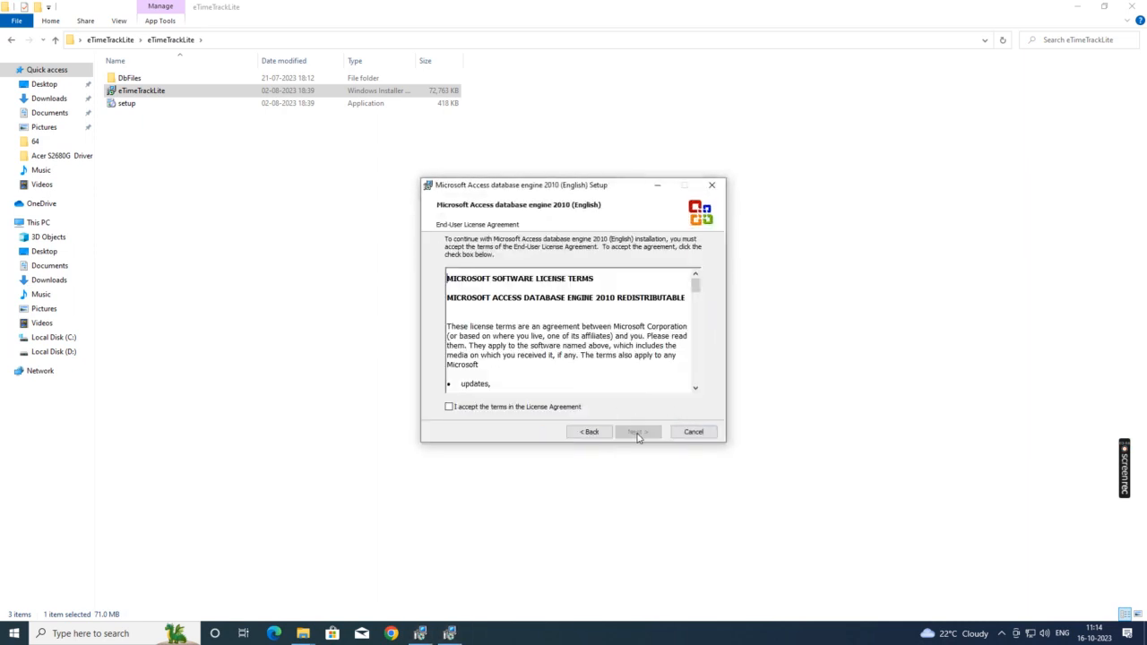
click(531, 411)
click(640, 435)
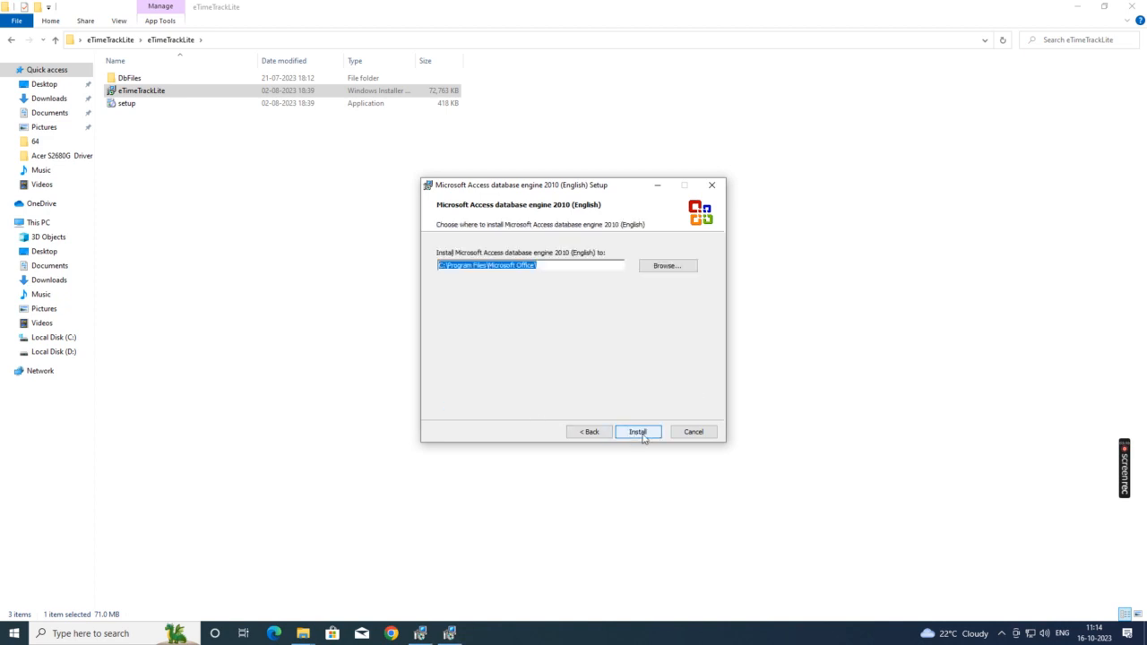
click(646, 436)
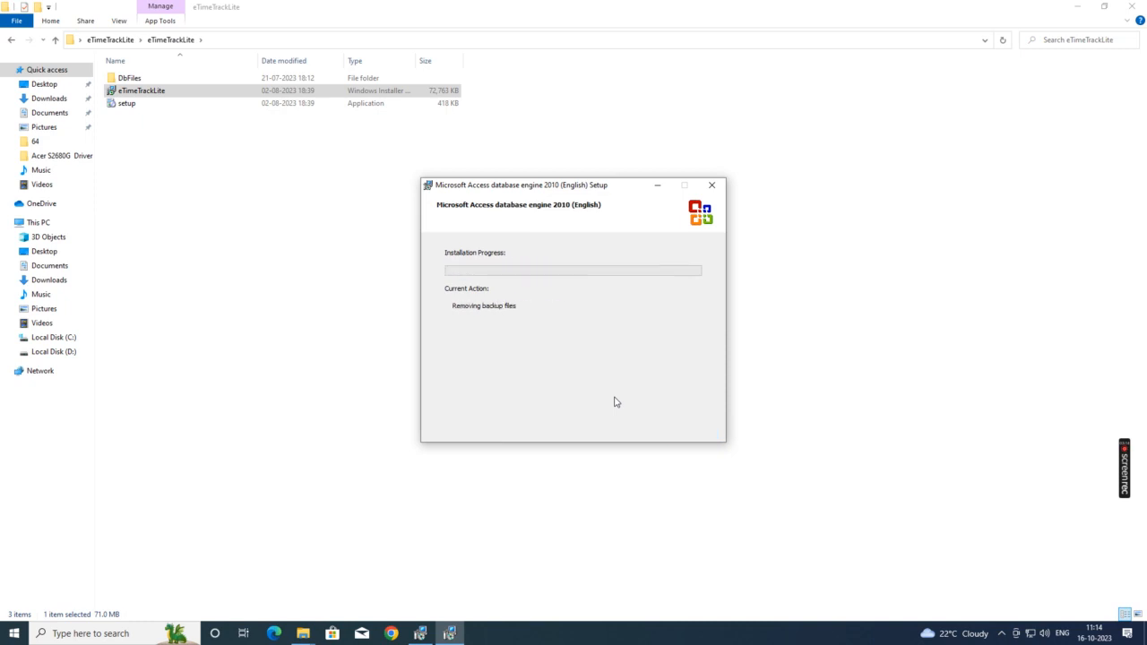
click(578, 360)
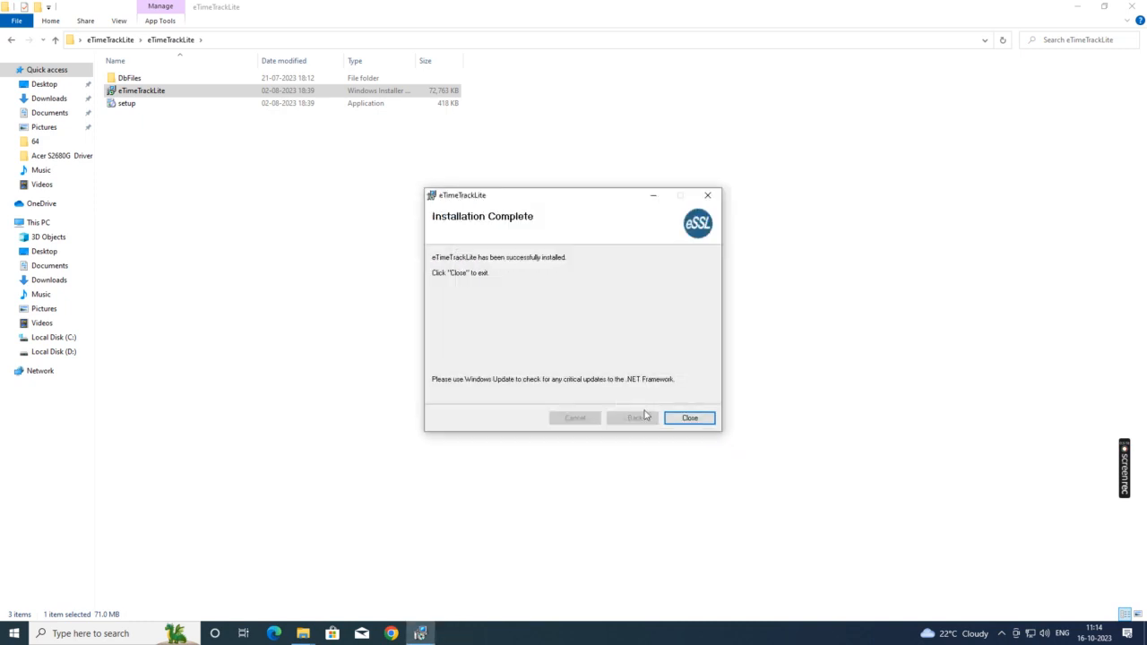
click(687, 420)
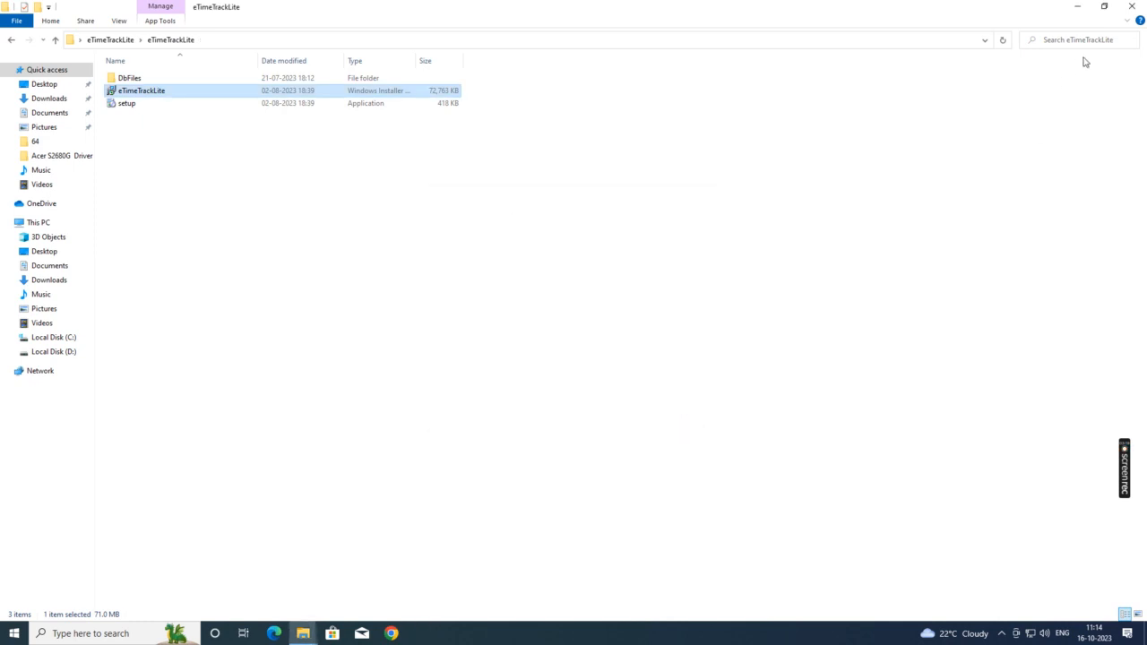
click(1132, 9)
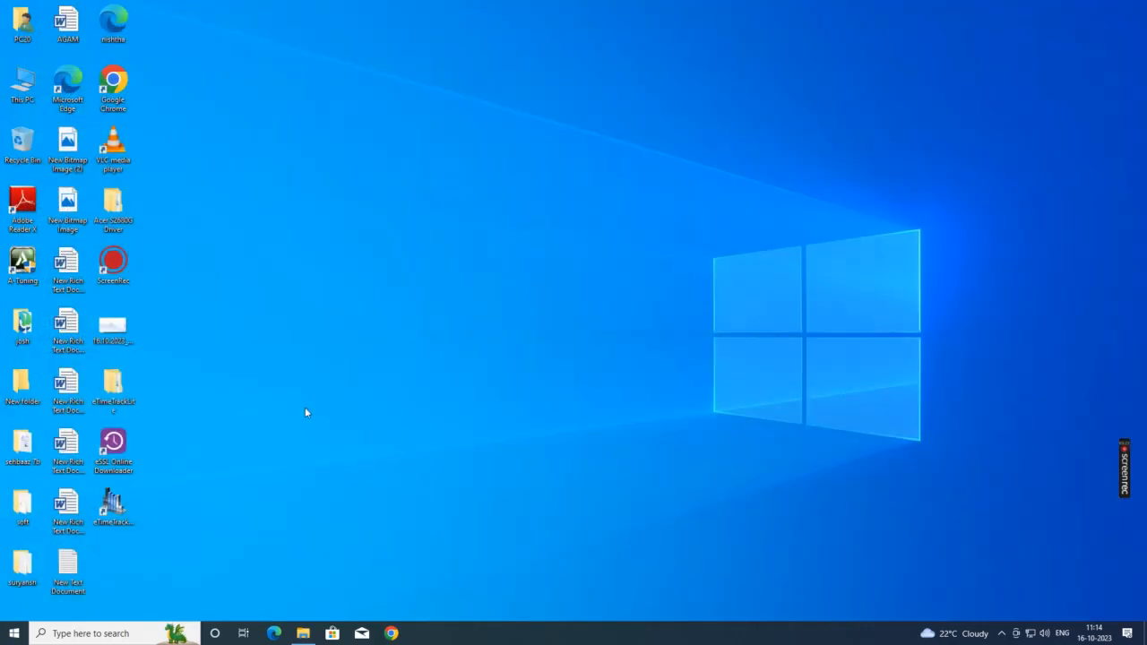
Step: Launch eTimeTrackLite, log in with the admin credentials, and decline updating the licence key
double_click(114, 509)
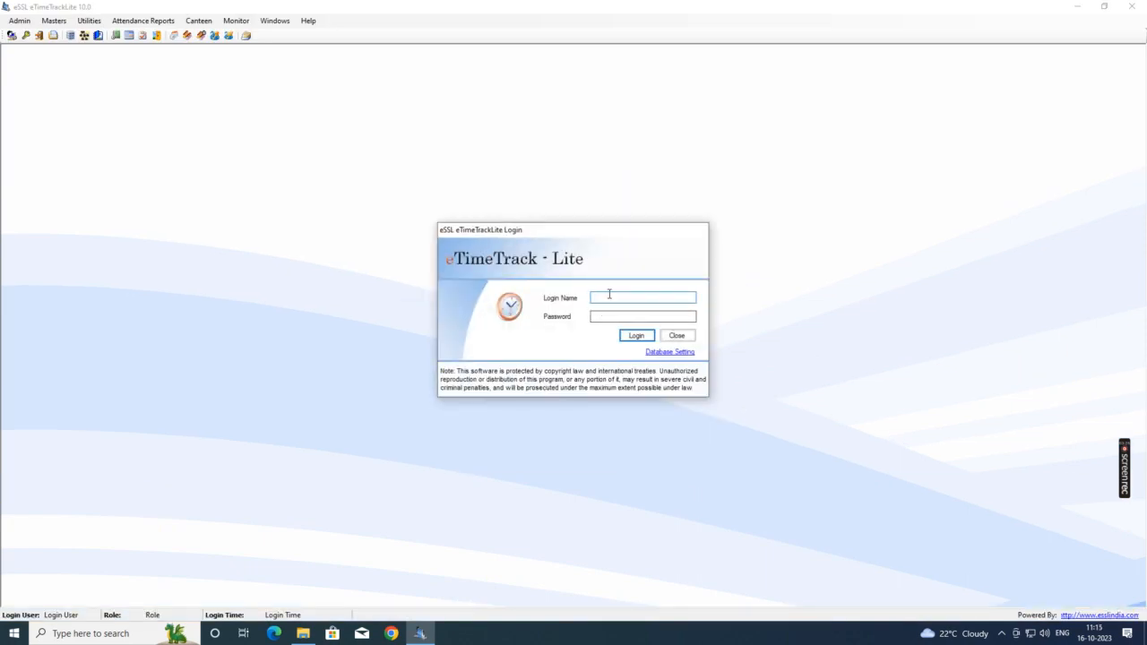
text(essl)
click(607, 317)
click(637, 337)
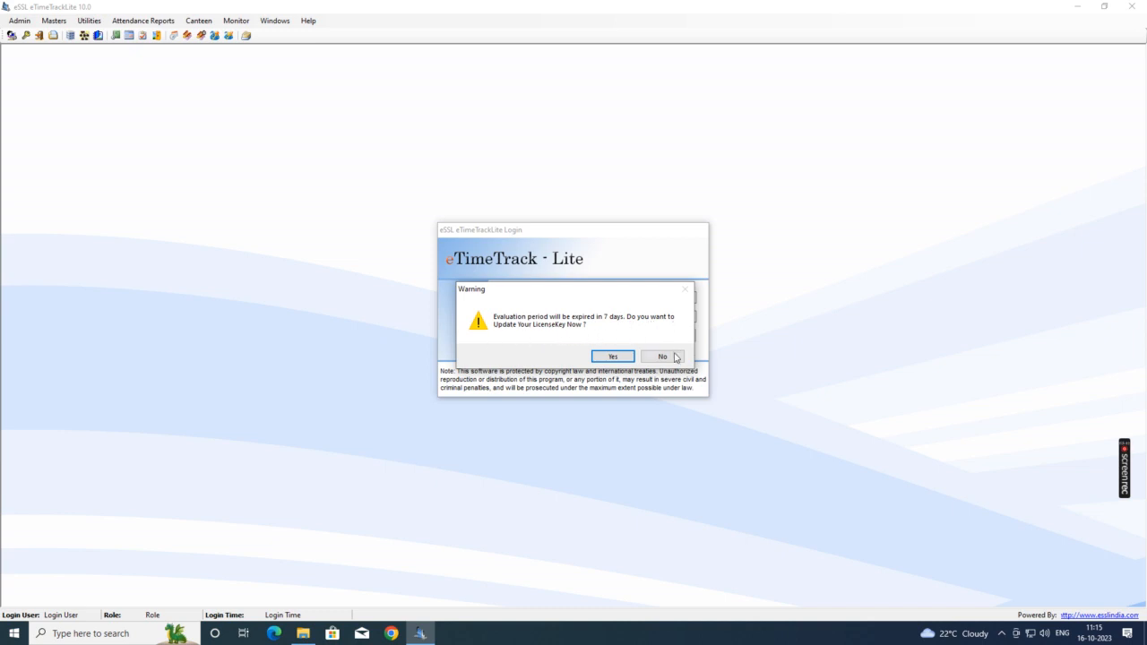
click(673, 360)
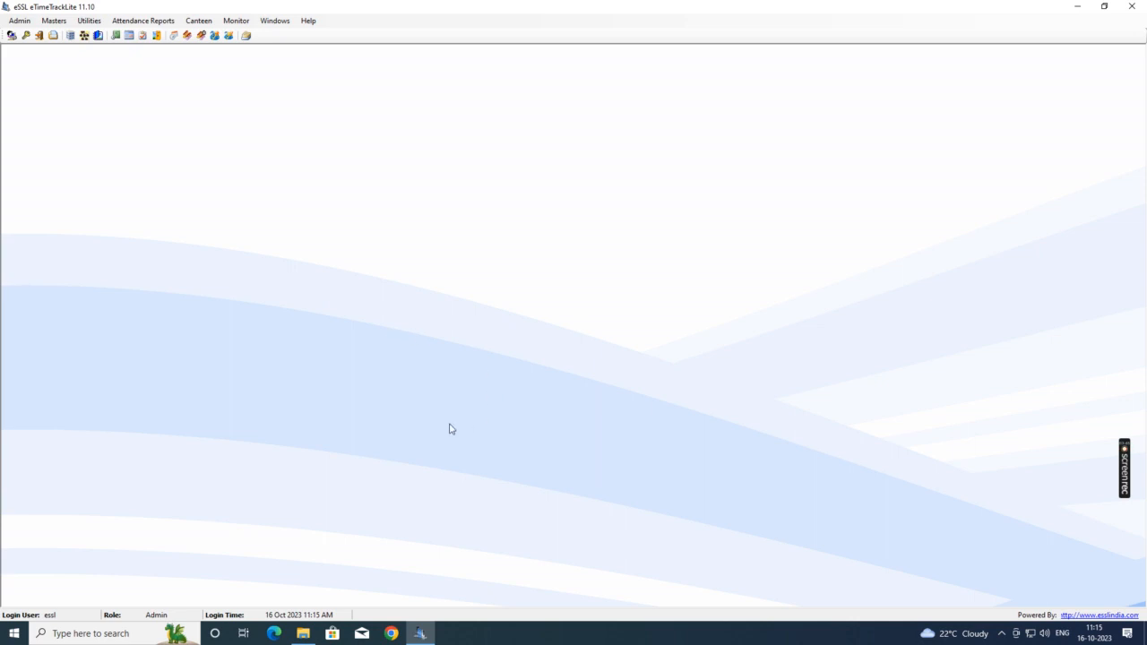
Step: In Utilities > Device Management, tick the TD device and start downloading its logs
click(93, 23)
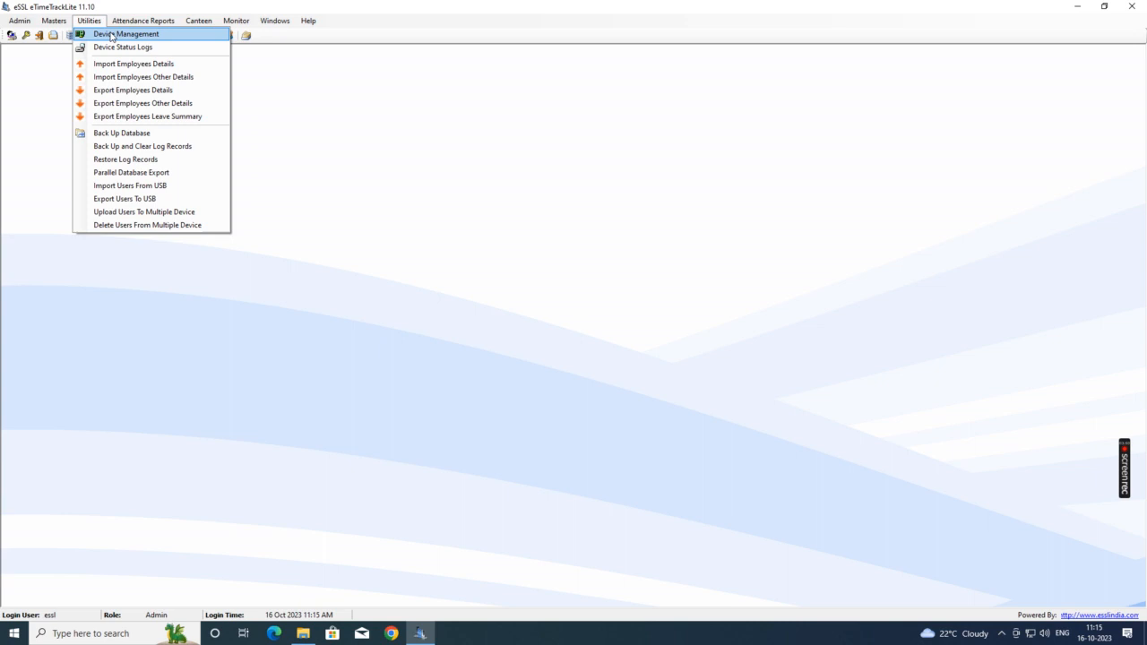
click(147, 36)
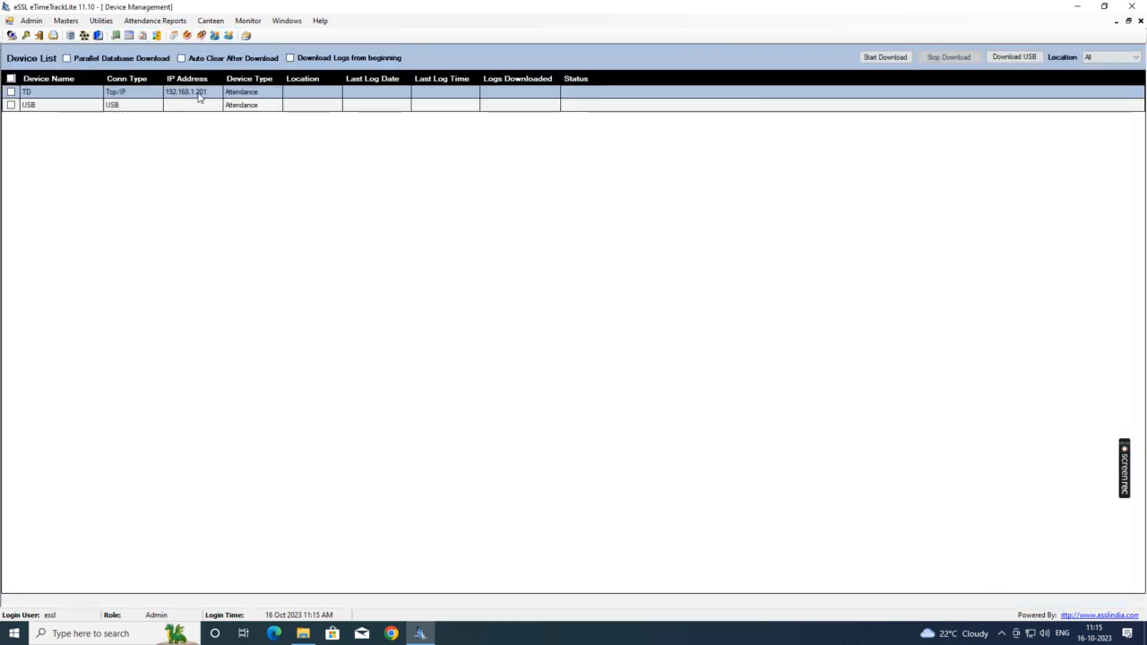
click(11, 92)
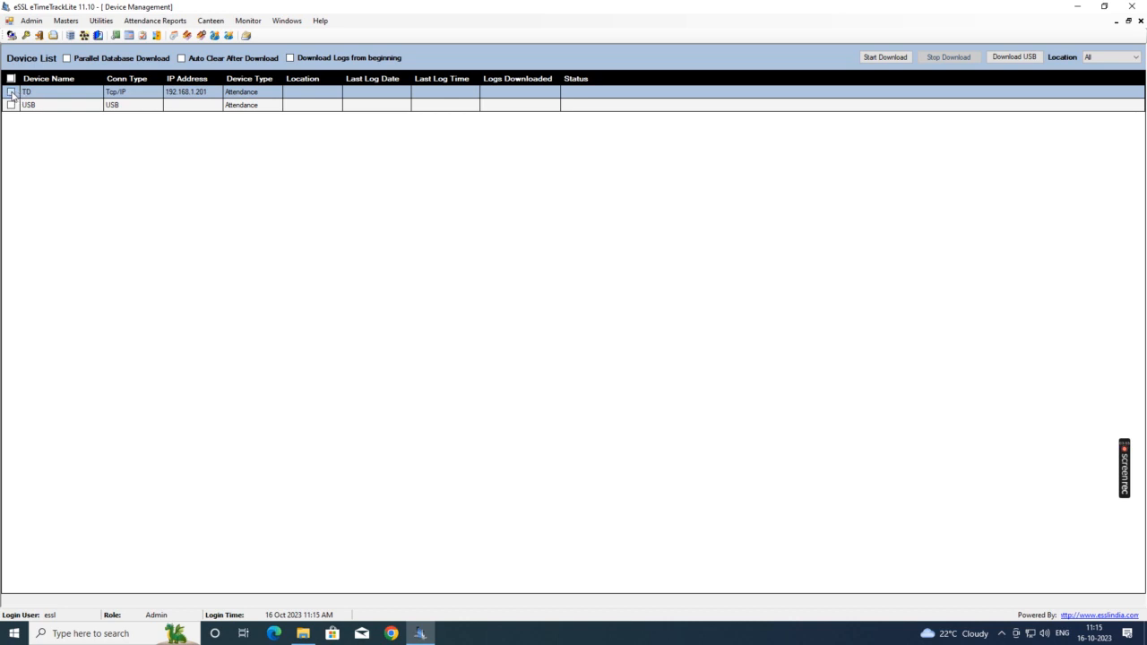
click(896, 59)
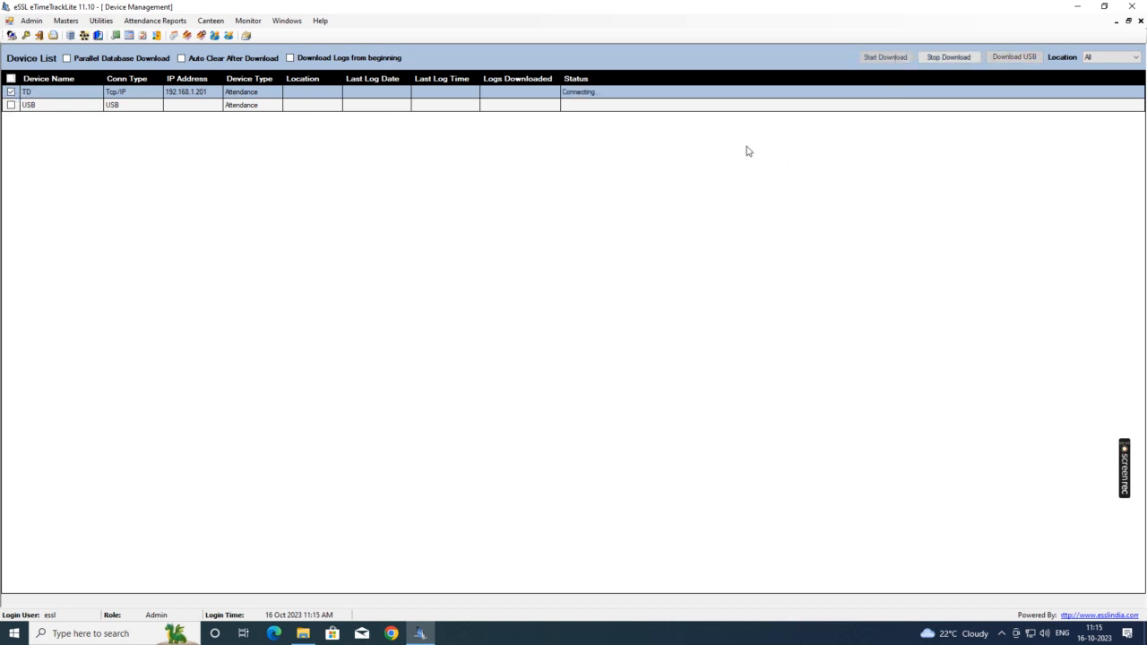